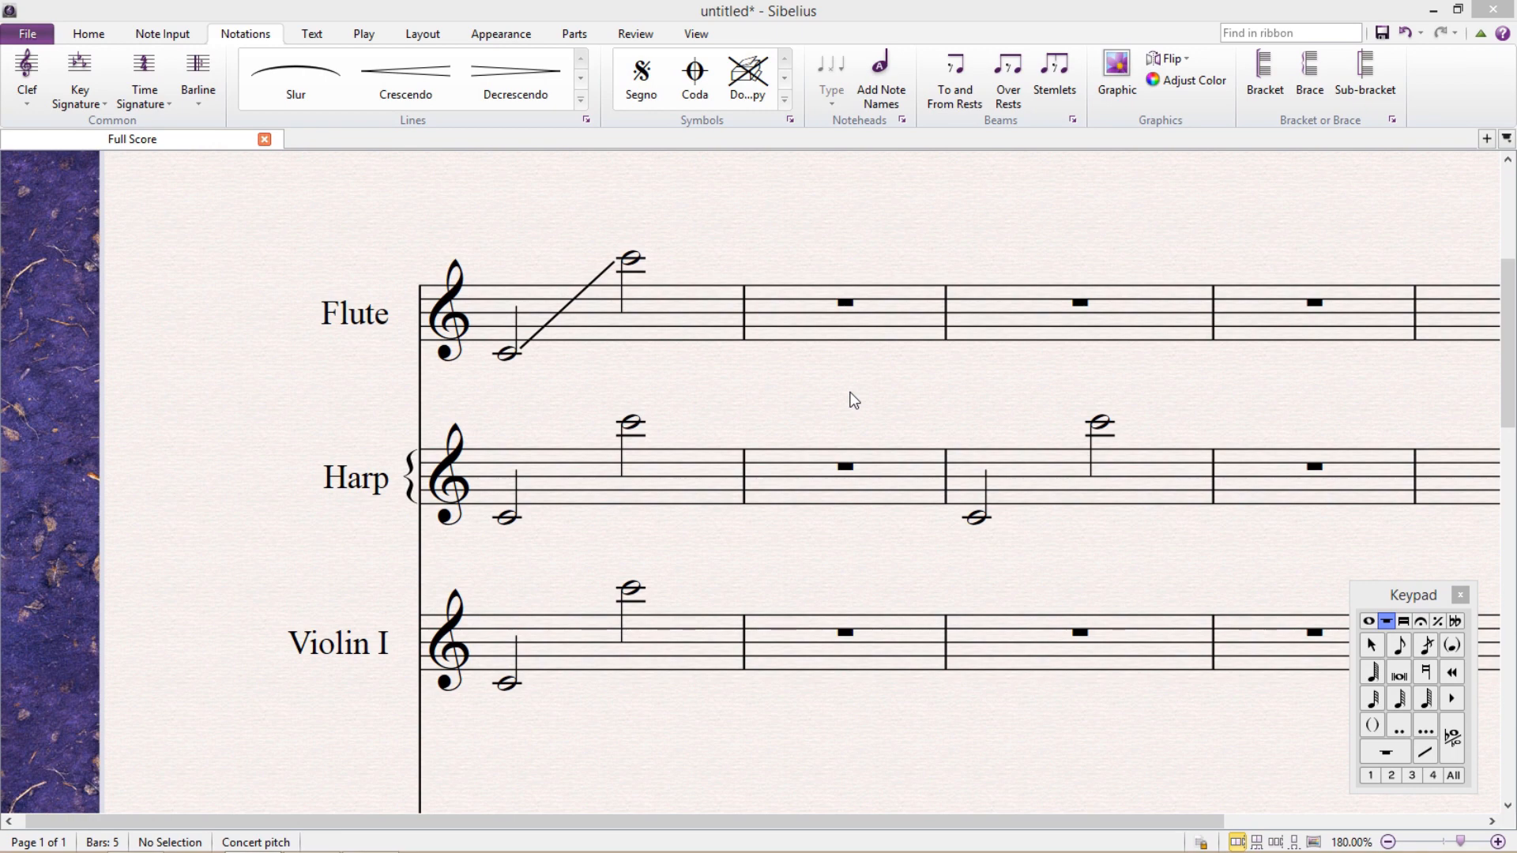
Add a straight glissando line starting from the first Harp note in bar 1.
{"action": "left_click", "coordinate": [509, 519]}
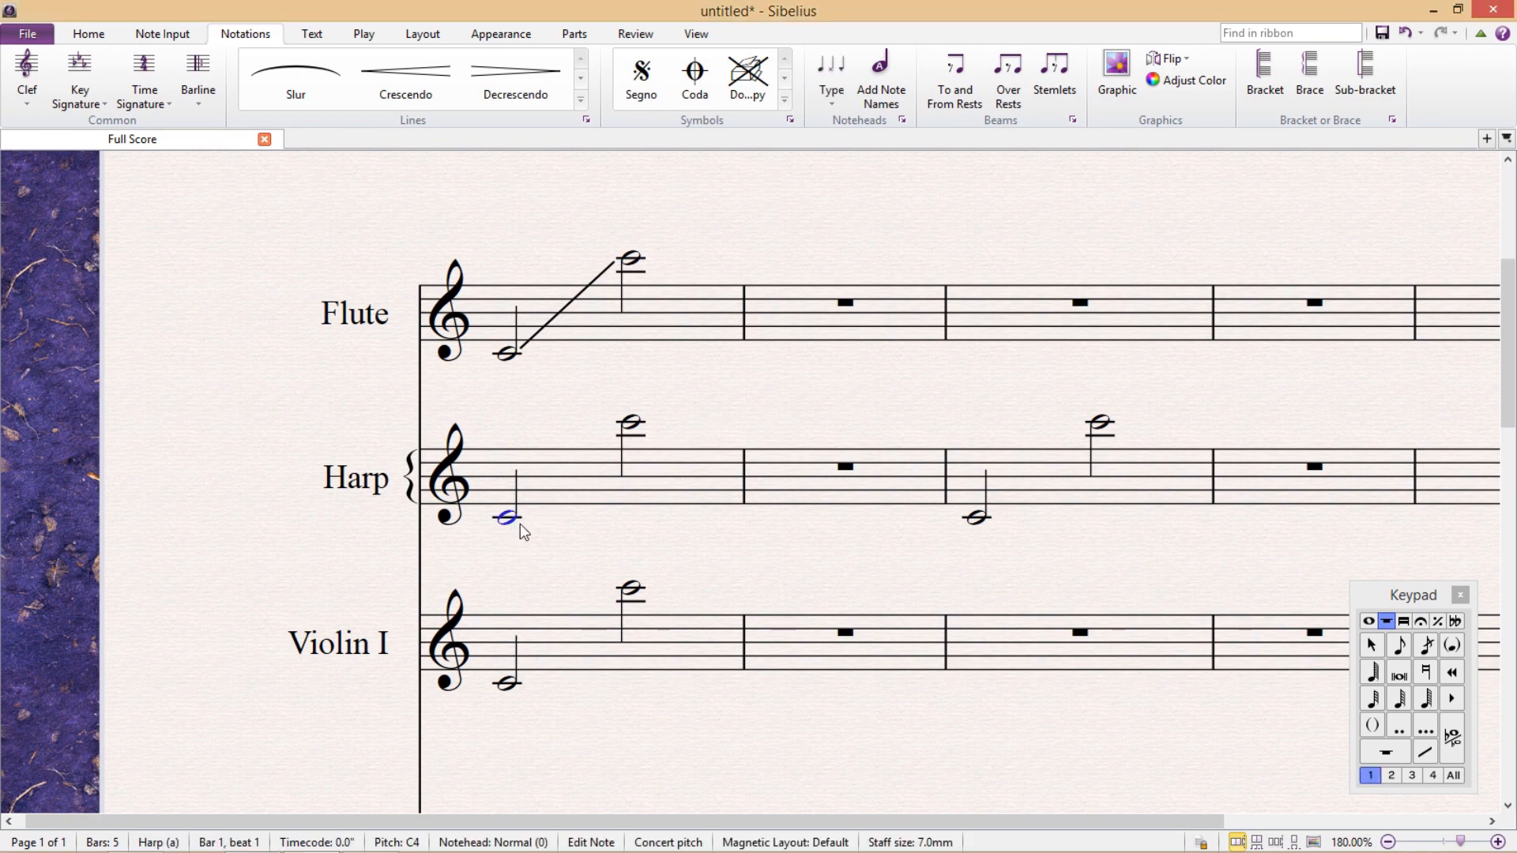
{"action": "left_click", "coordinate": [581, 101]}
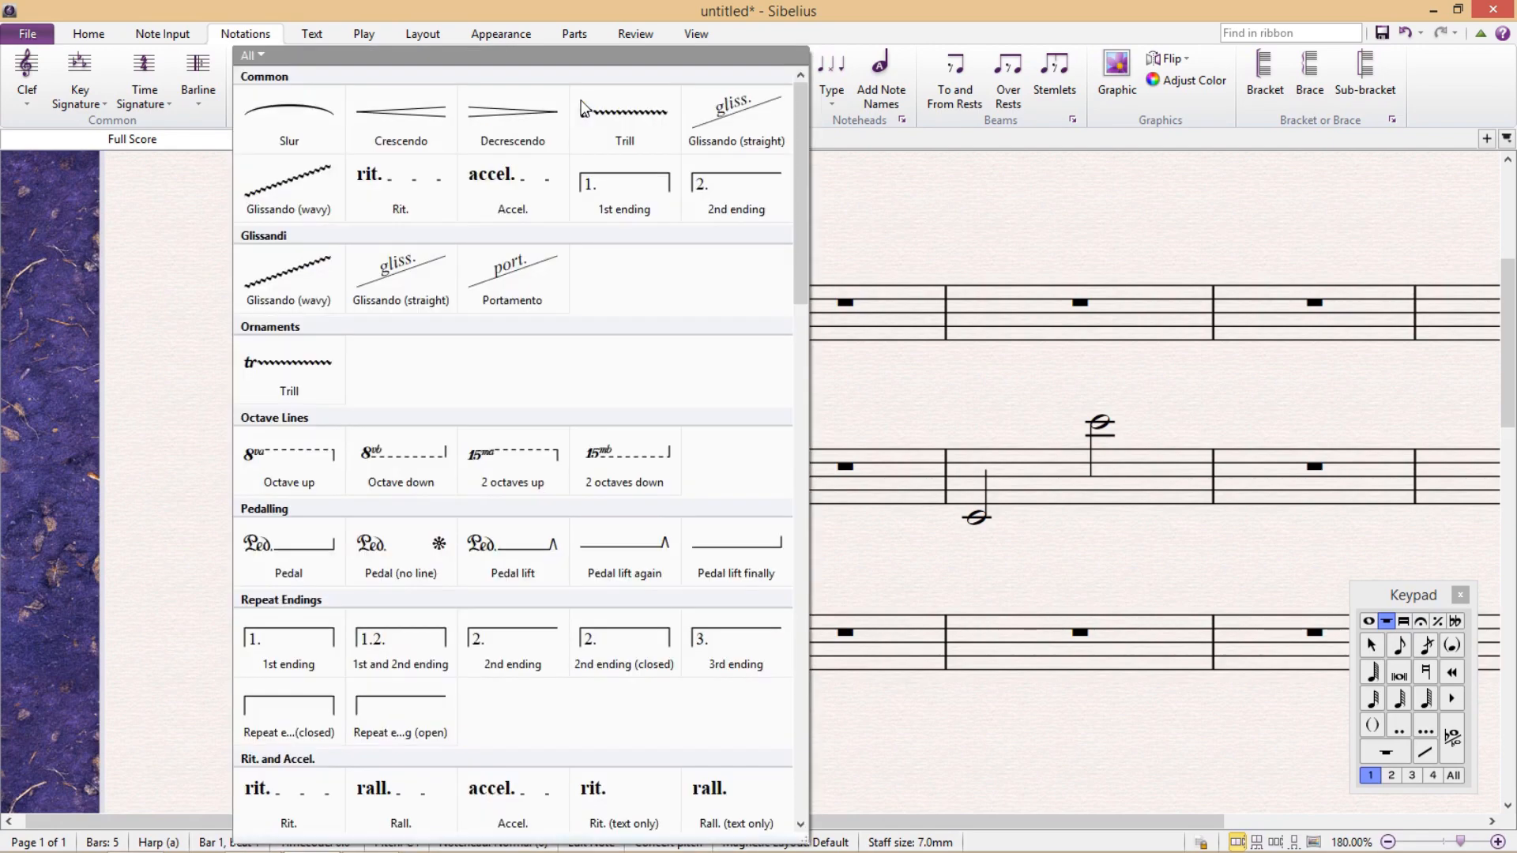
{"action": "left_click", "coordinate": [411, 278]}
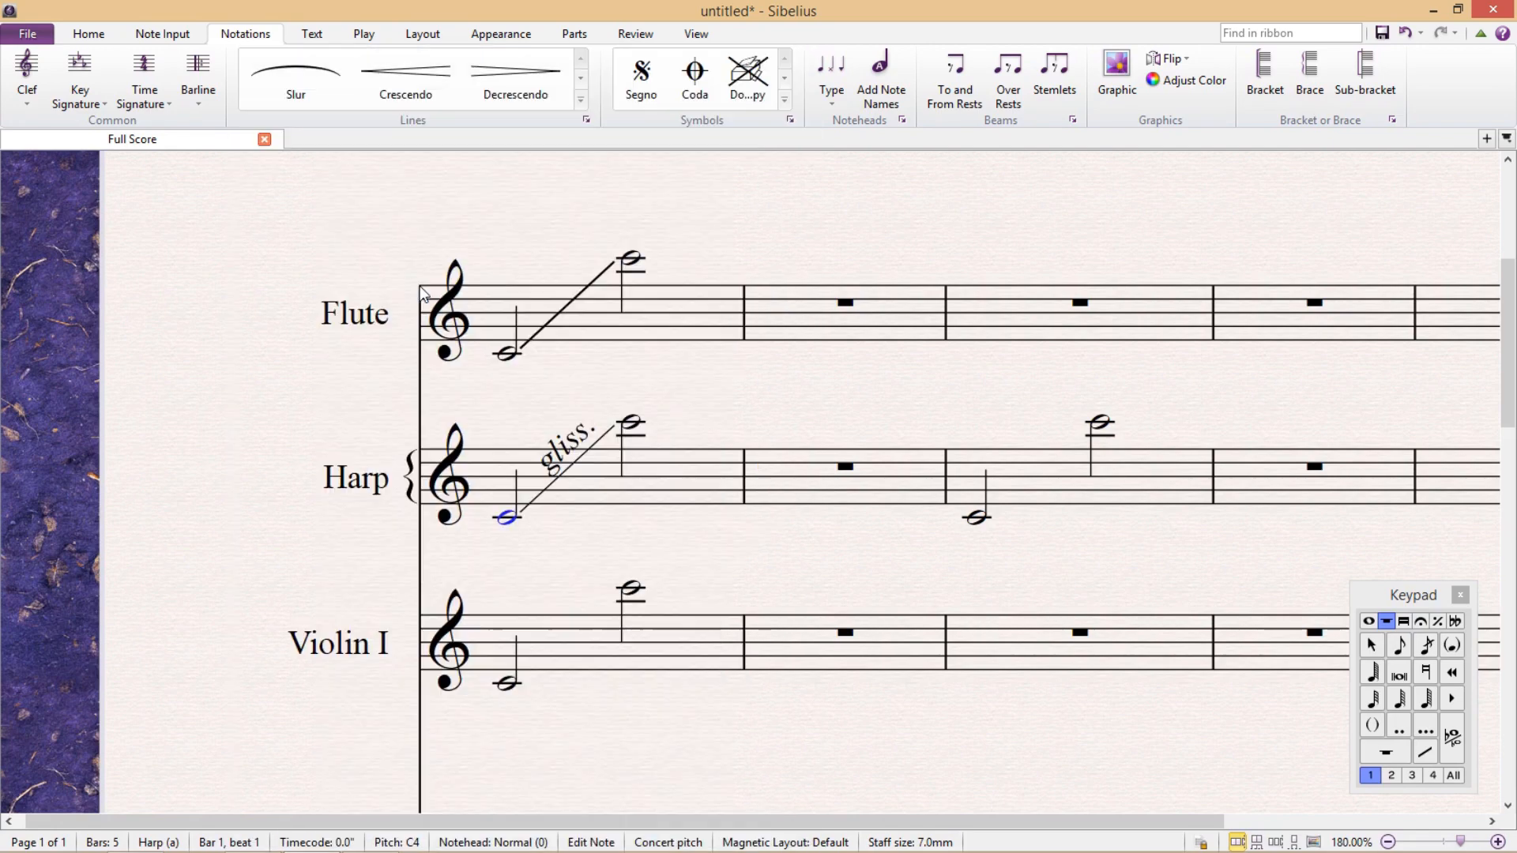
Add a slide from the first Violin I note in bar 1 and hide the Keypad.
{"action": "left_click", "coordinate": [509, 683]}
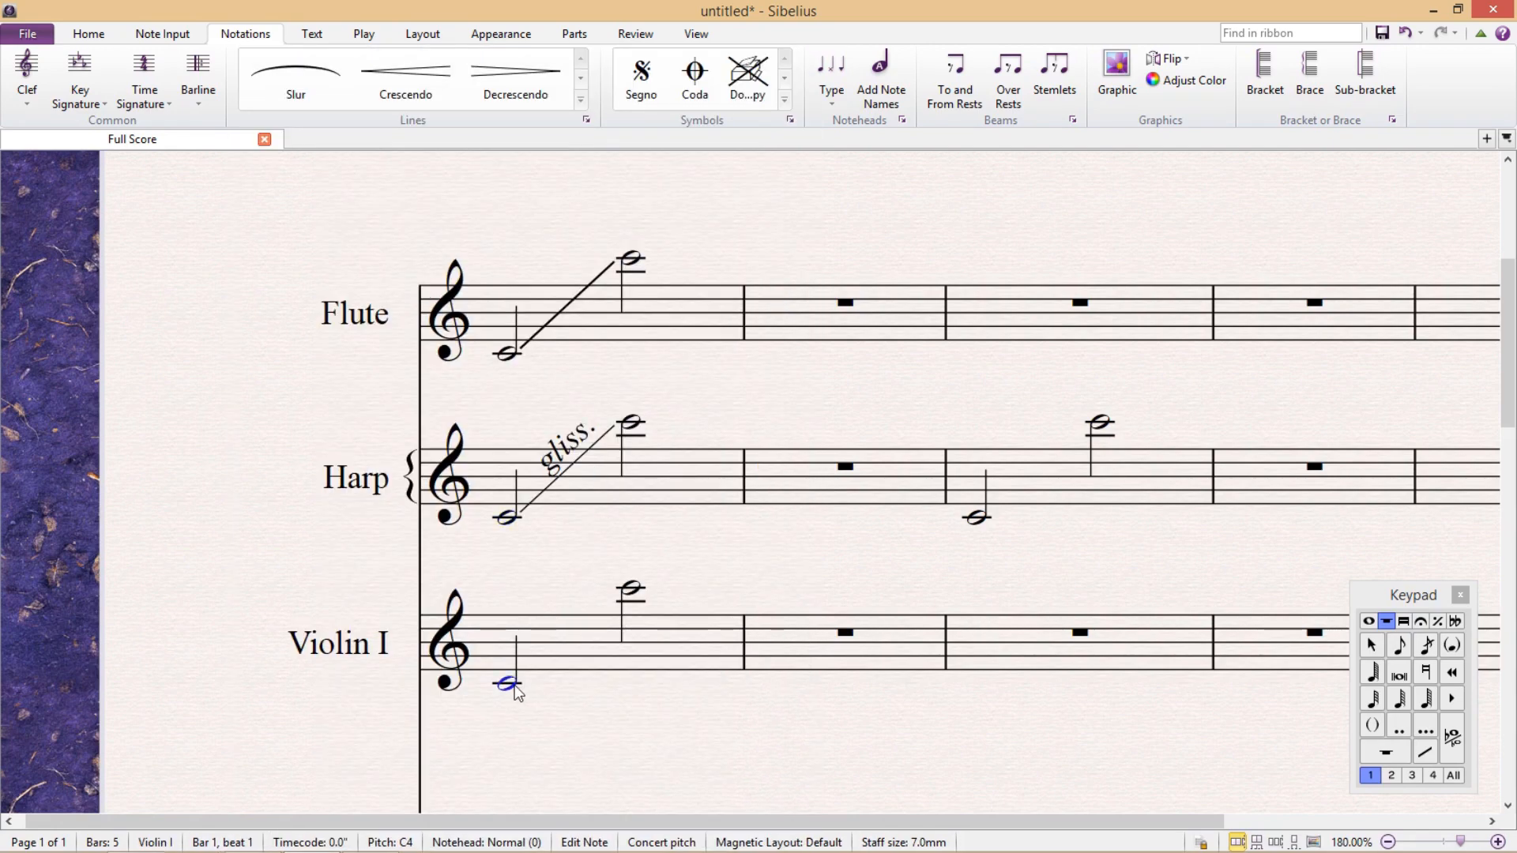
{"action": "left_click", "coordinate": [1435, 756]}
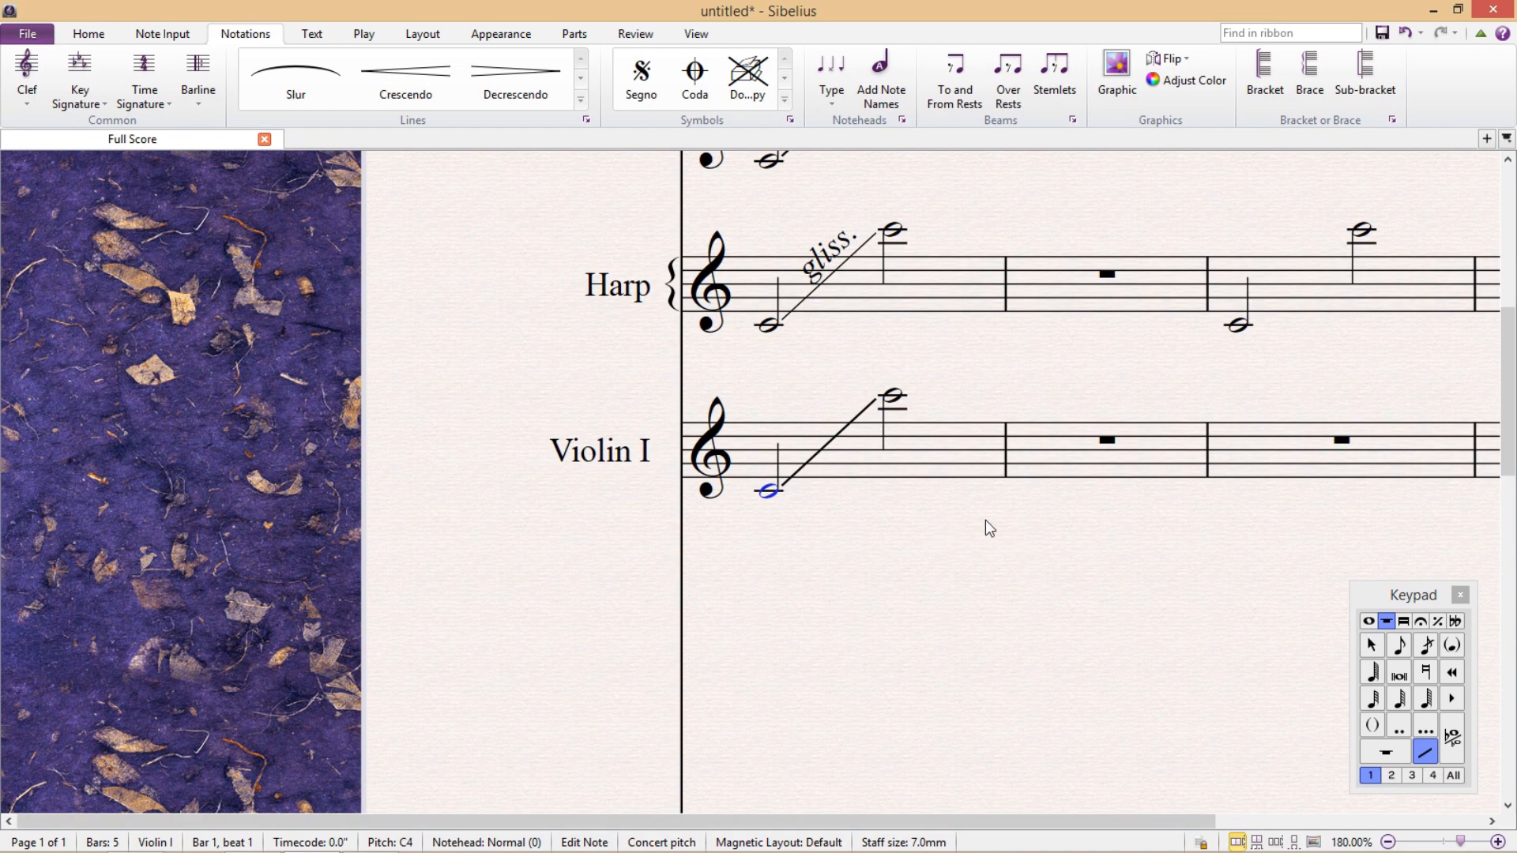
{"action": "left_click_drag", "start_coordinate": [989, 532], "coordinate": [813, 721]}
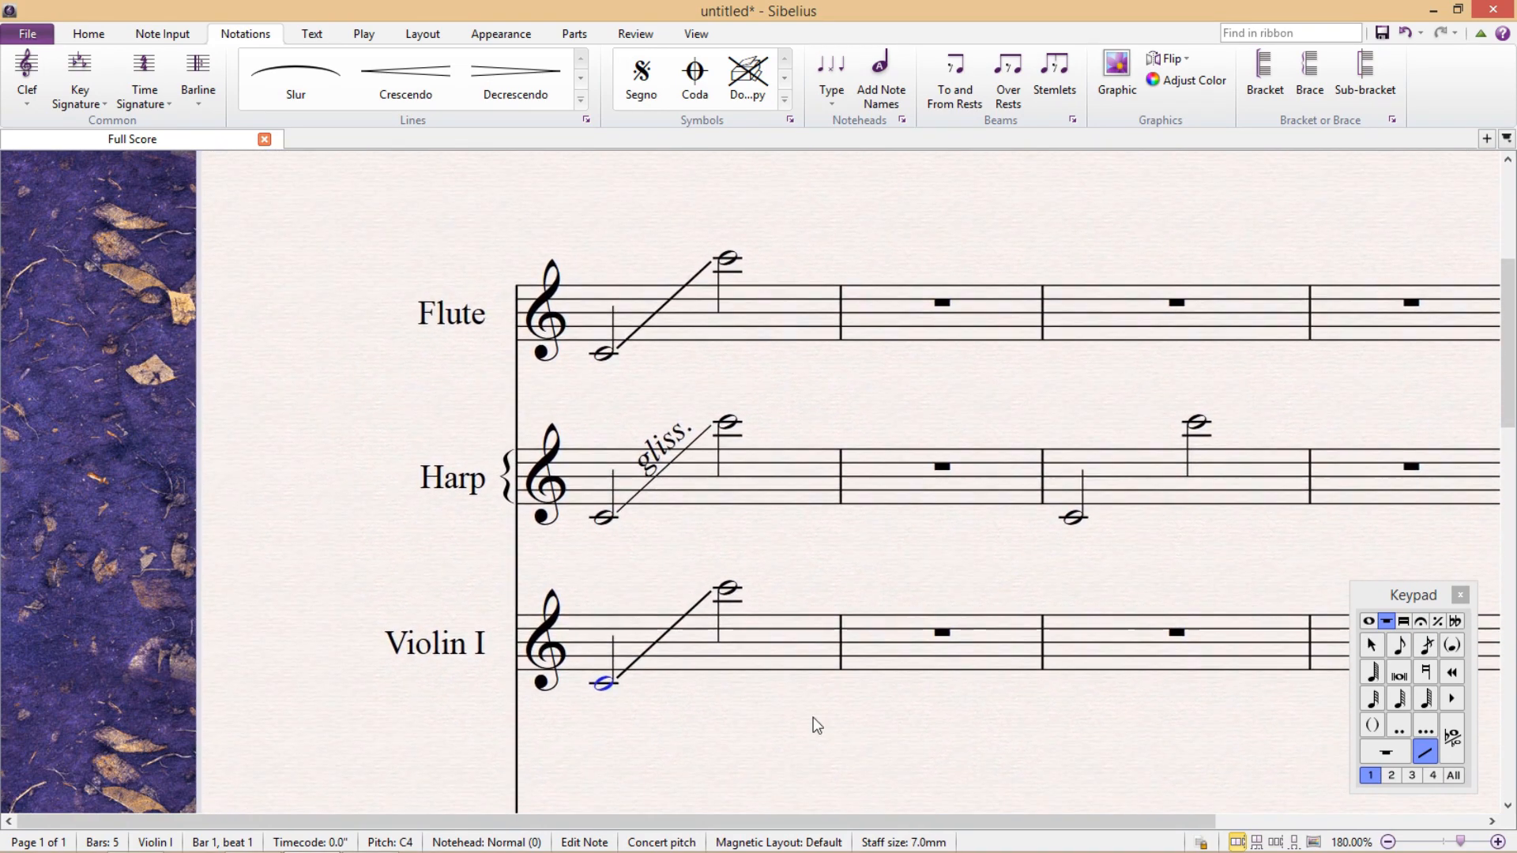
{"action": "key", "text": "Escape"}
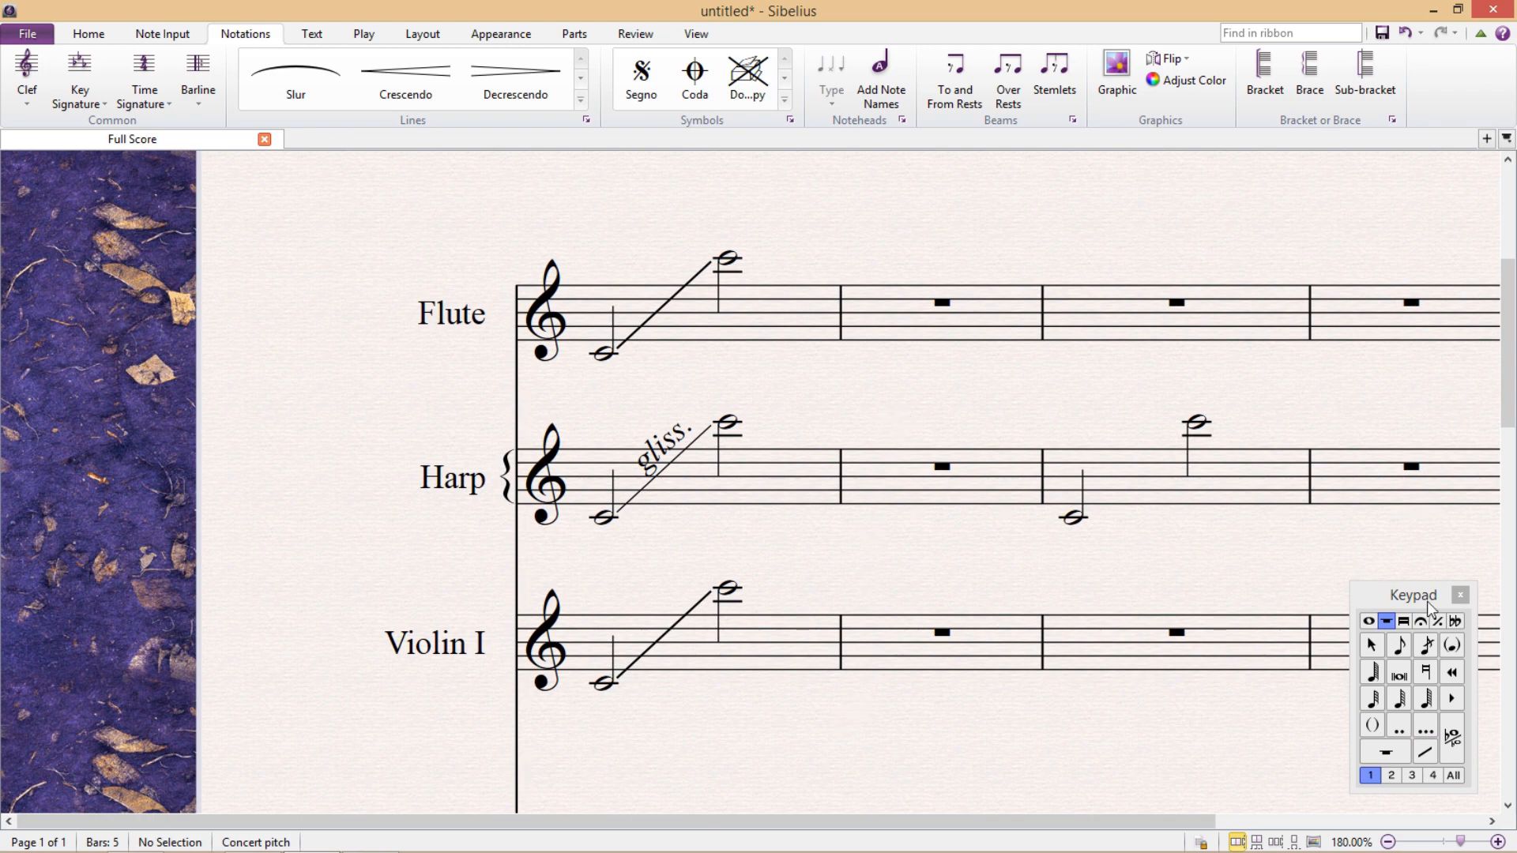
{"action": "left_click", "coordinate": [1459, 595]}
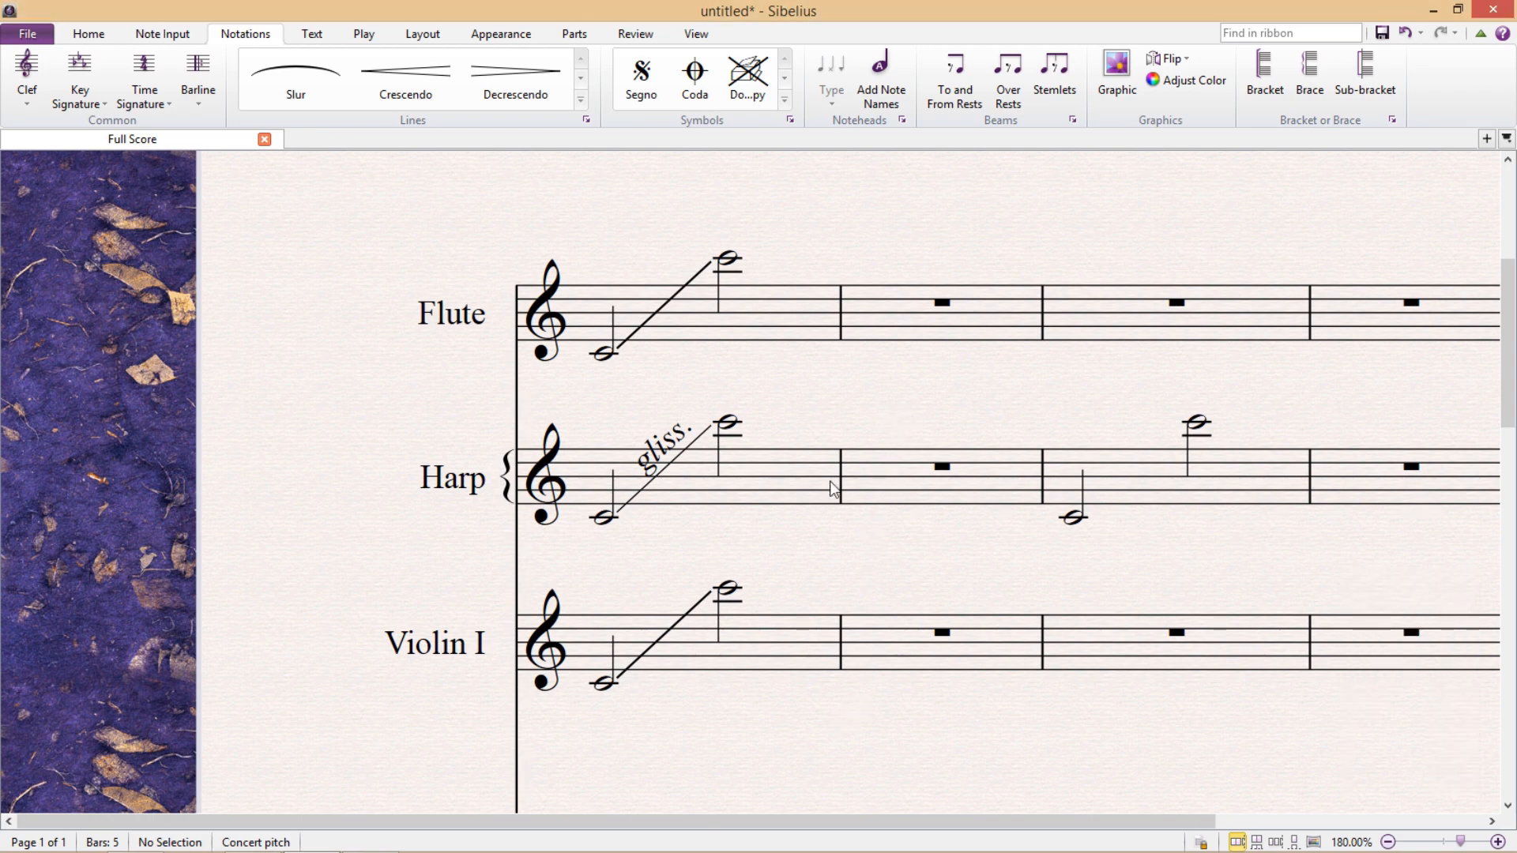
Play back bar 1 of the Flute, Harp and Violin I staves one after another to hear their glissandos.
{"action": "left_click", "coordinate": [826, 275]}
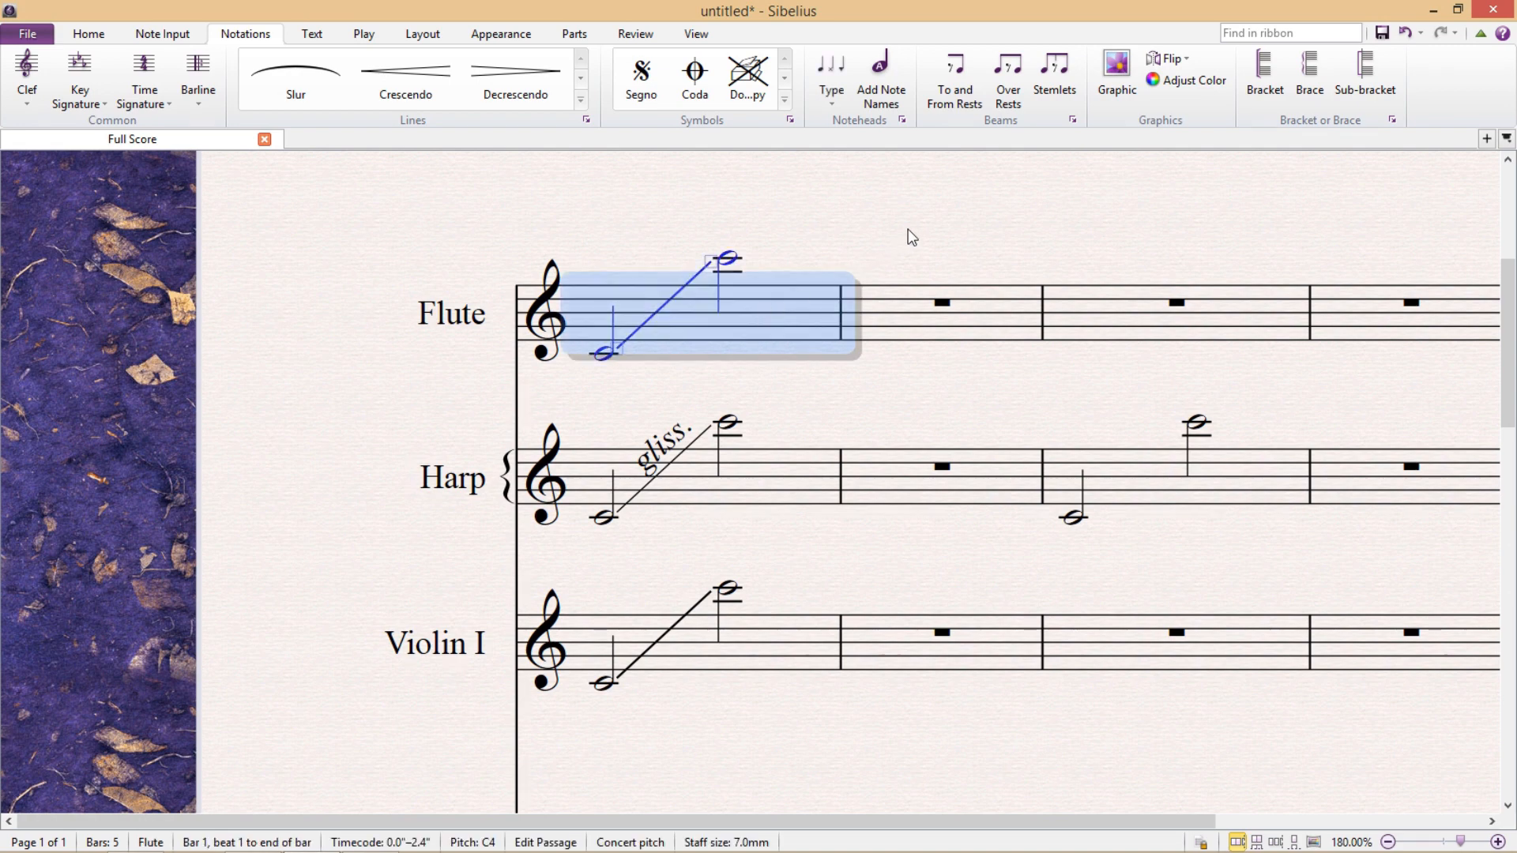
{"action": "key", "text": "p"}
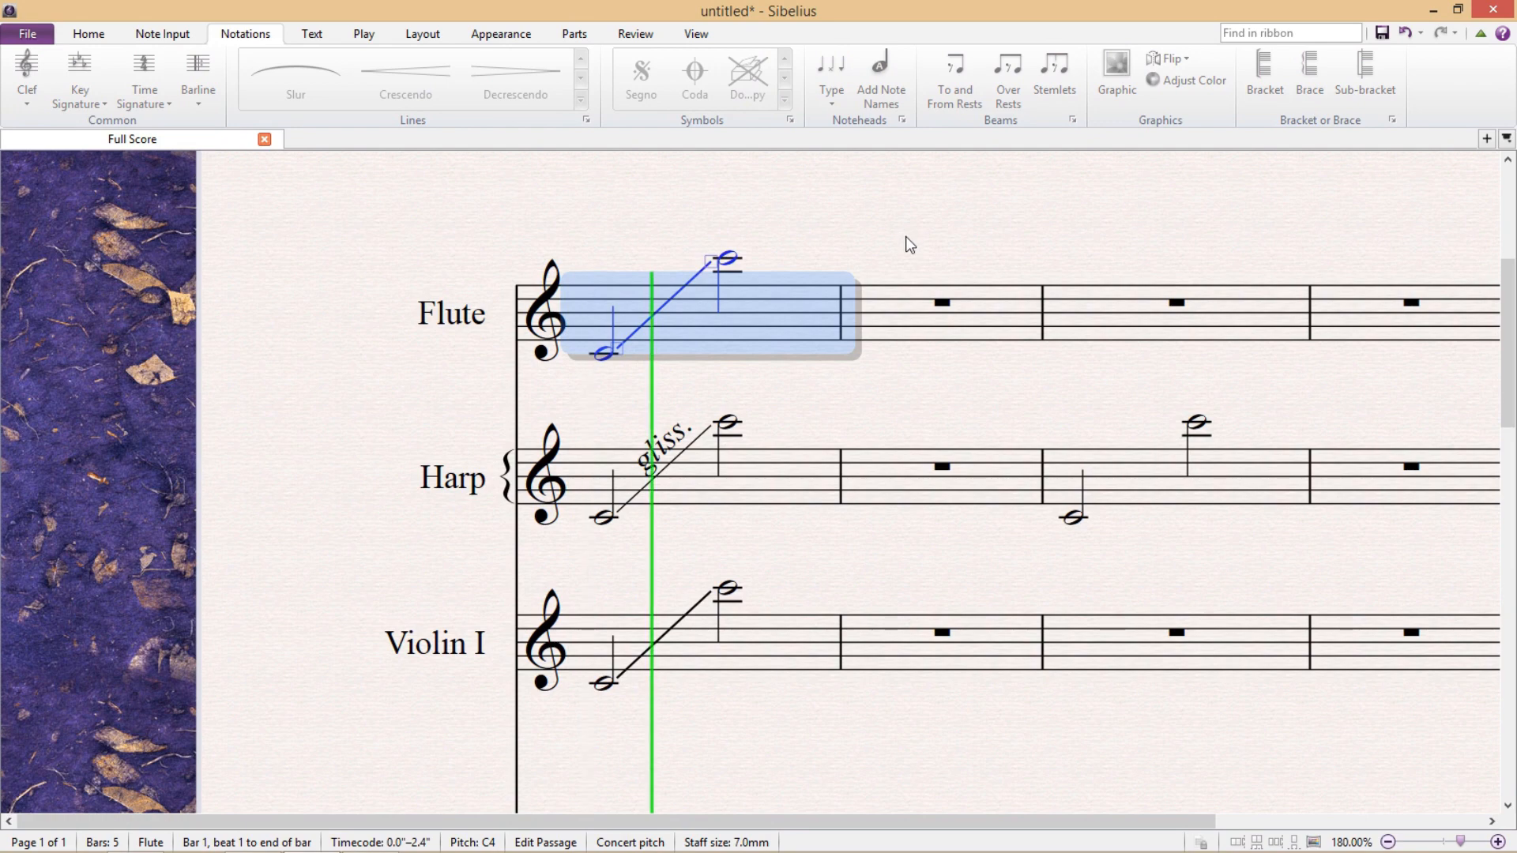
{"action": "left_click", "coordinate": [780, 476]}
{"action": "key", "text": "p"}
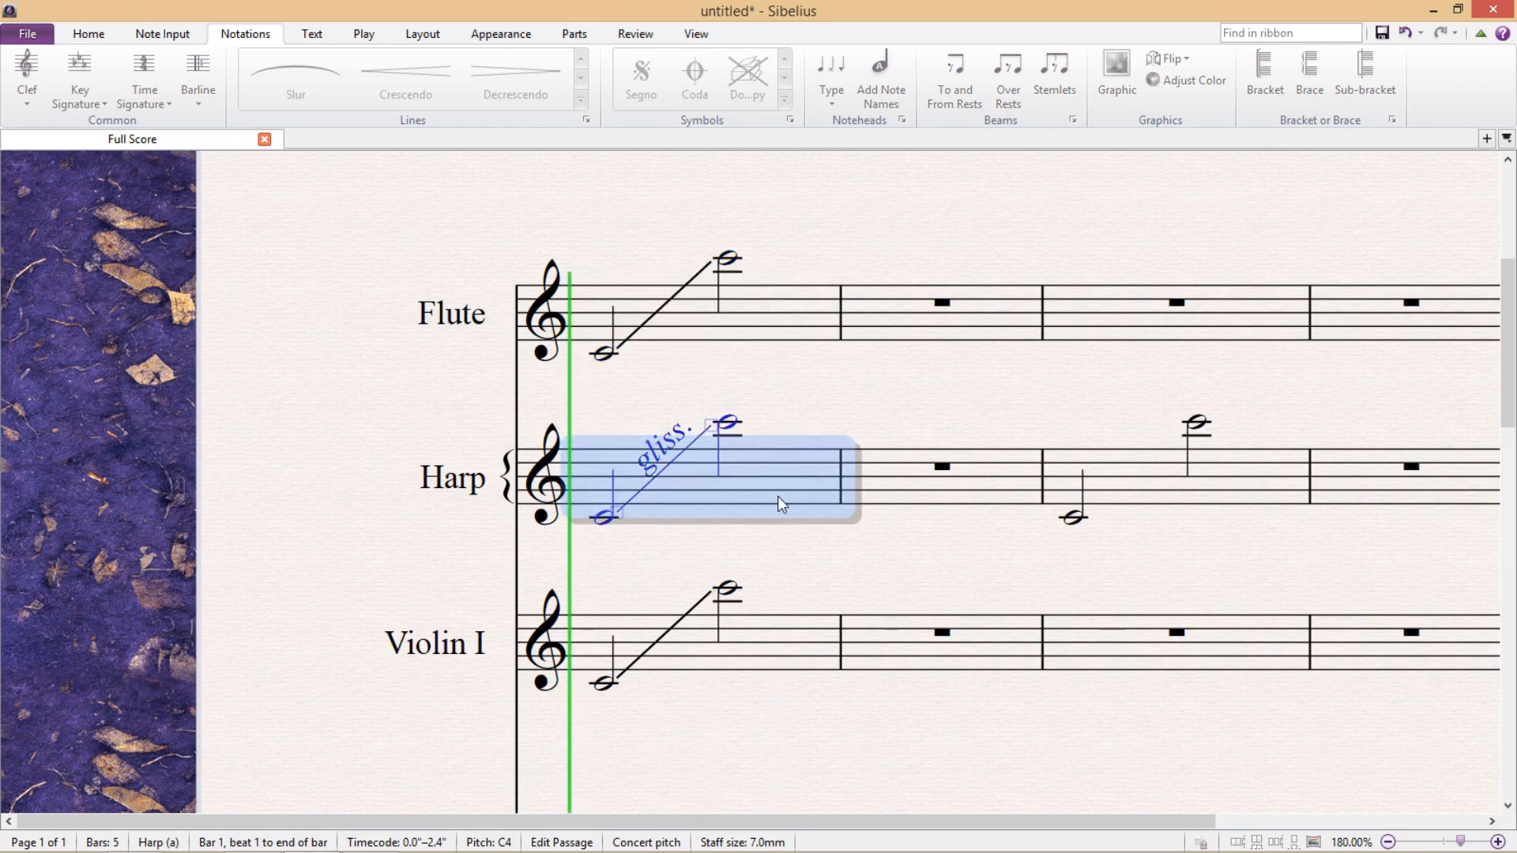
{"action": "left_click", "coordinate": [785, 638]}
{"action": "key", "text": "p"}
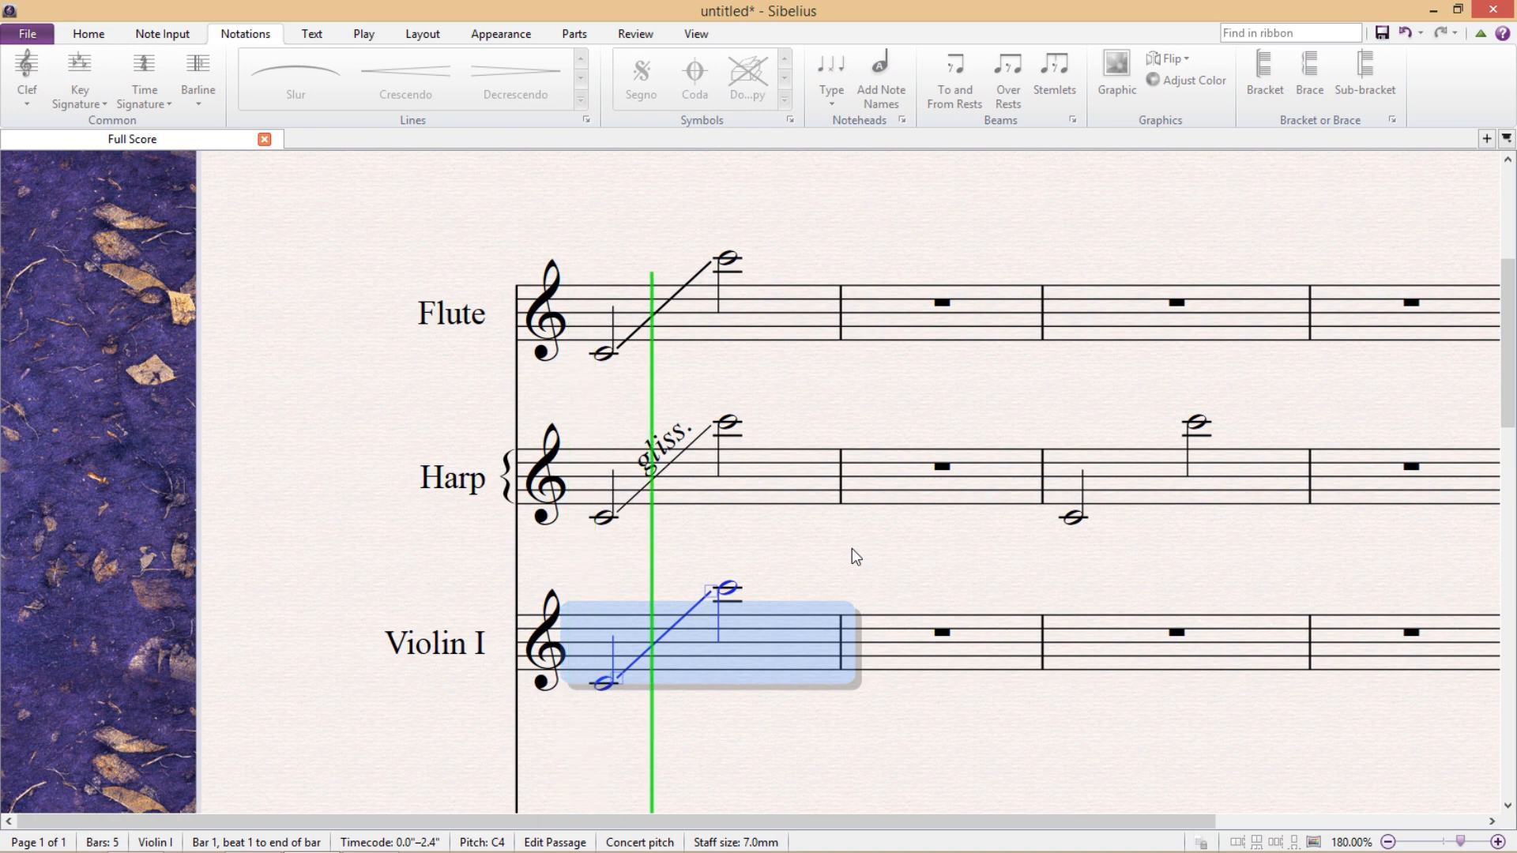
{"action": "key", "text": "space"}
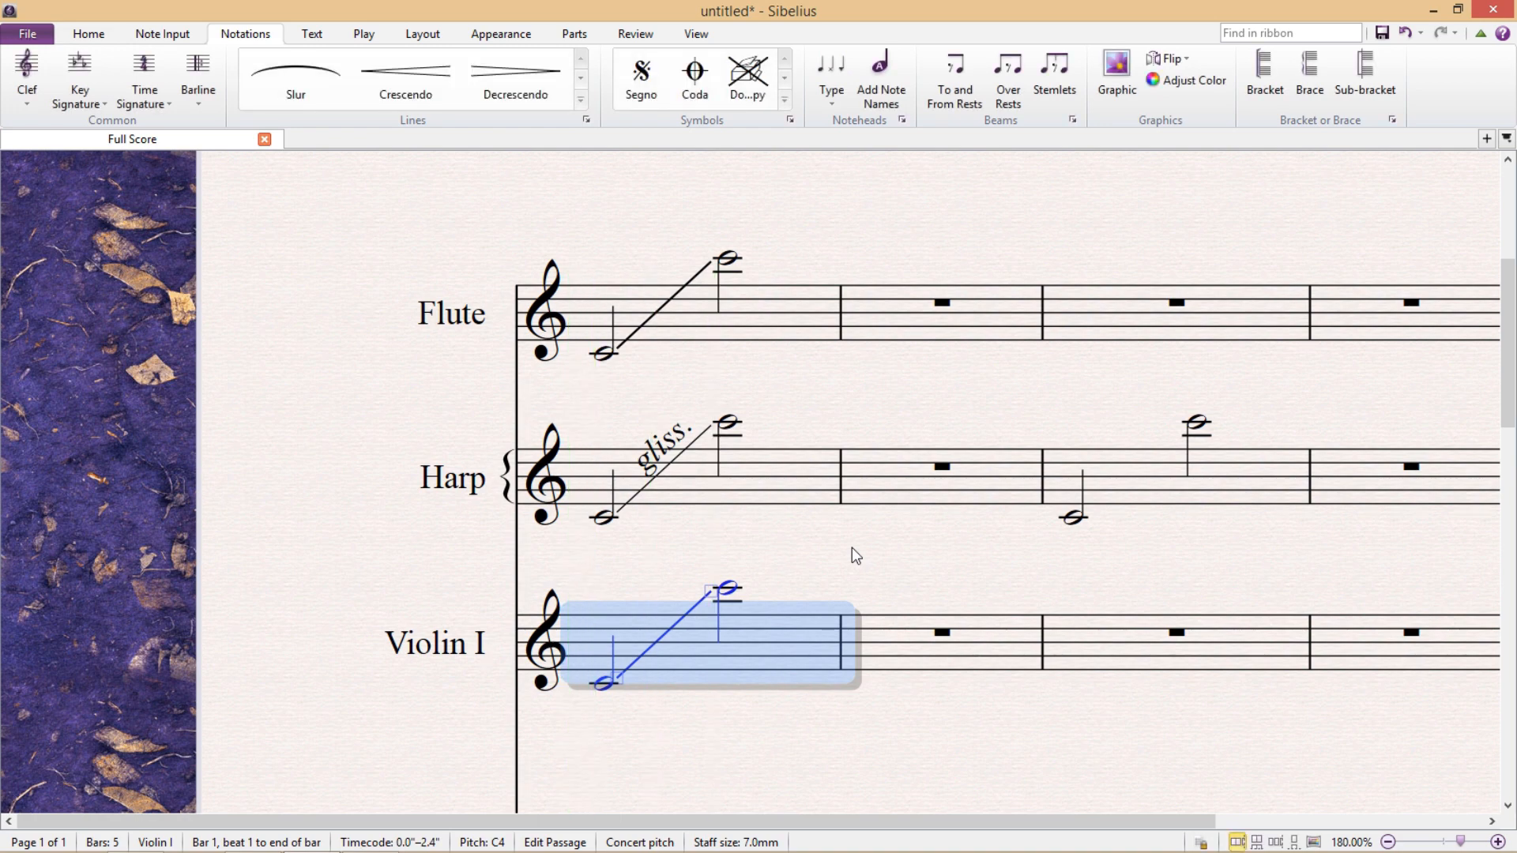
{"action": "key", "text": "Escape"}
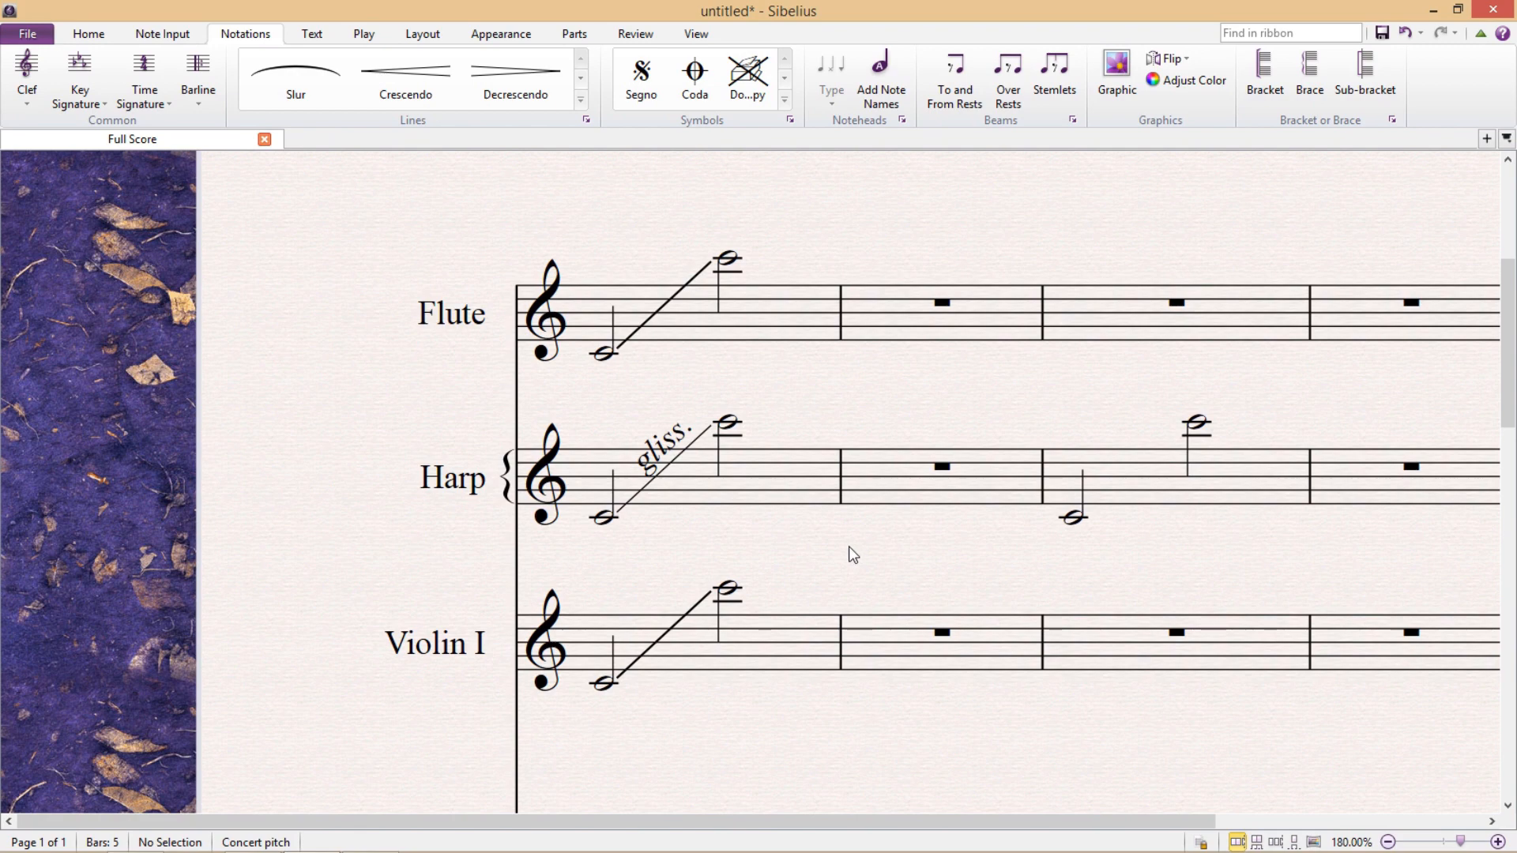
Set the playback type of the Harp's bar 1 glissando to Continuous in the Inspector.
{"action": "left_click", "coordinate": [692, 457]}
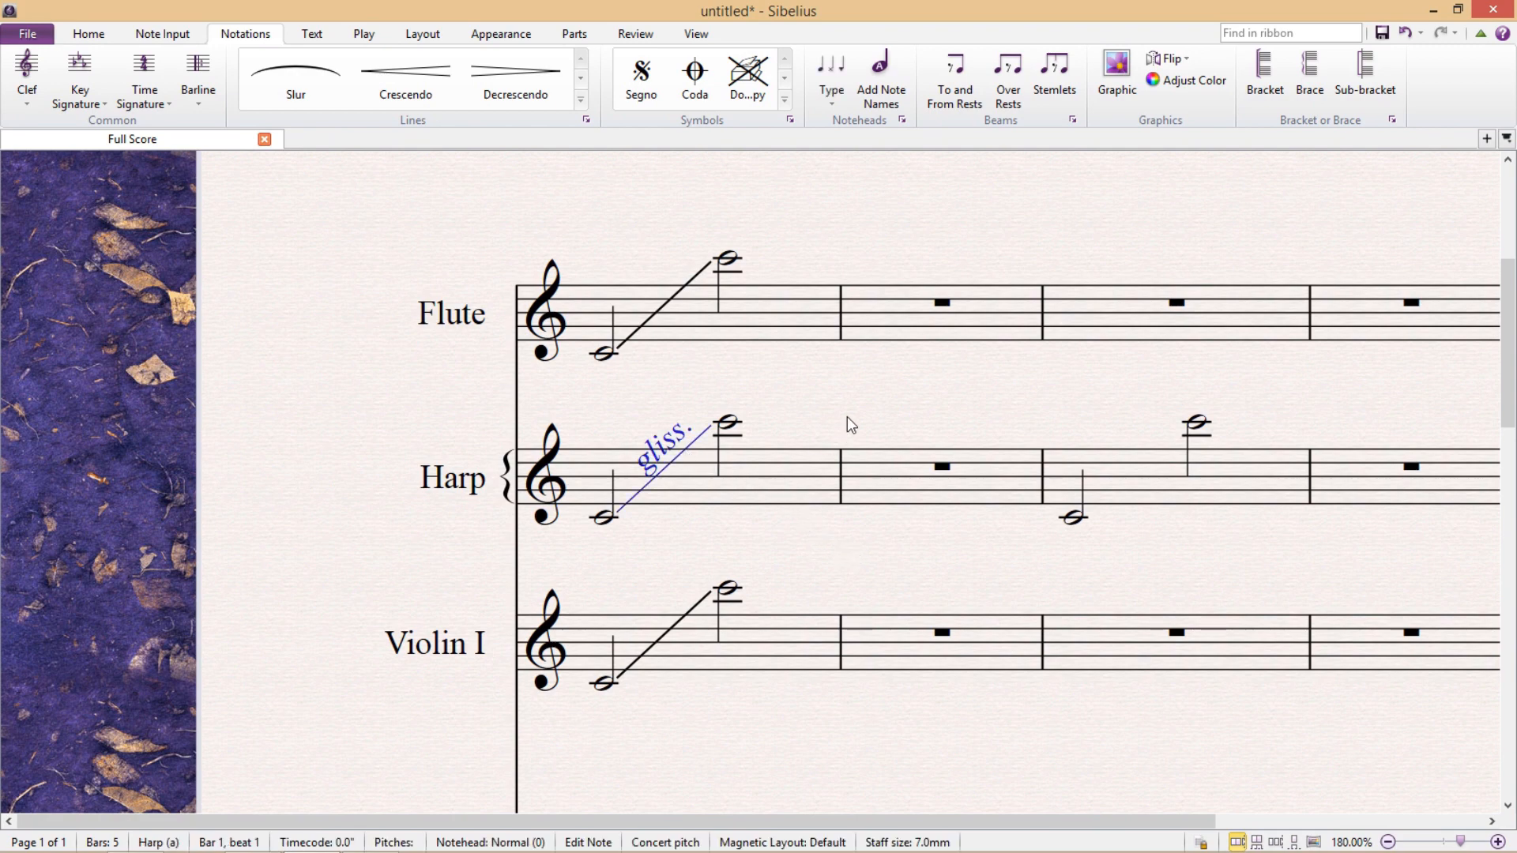
{"action": "key", "text": "ctrl+alt+i"}
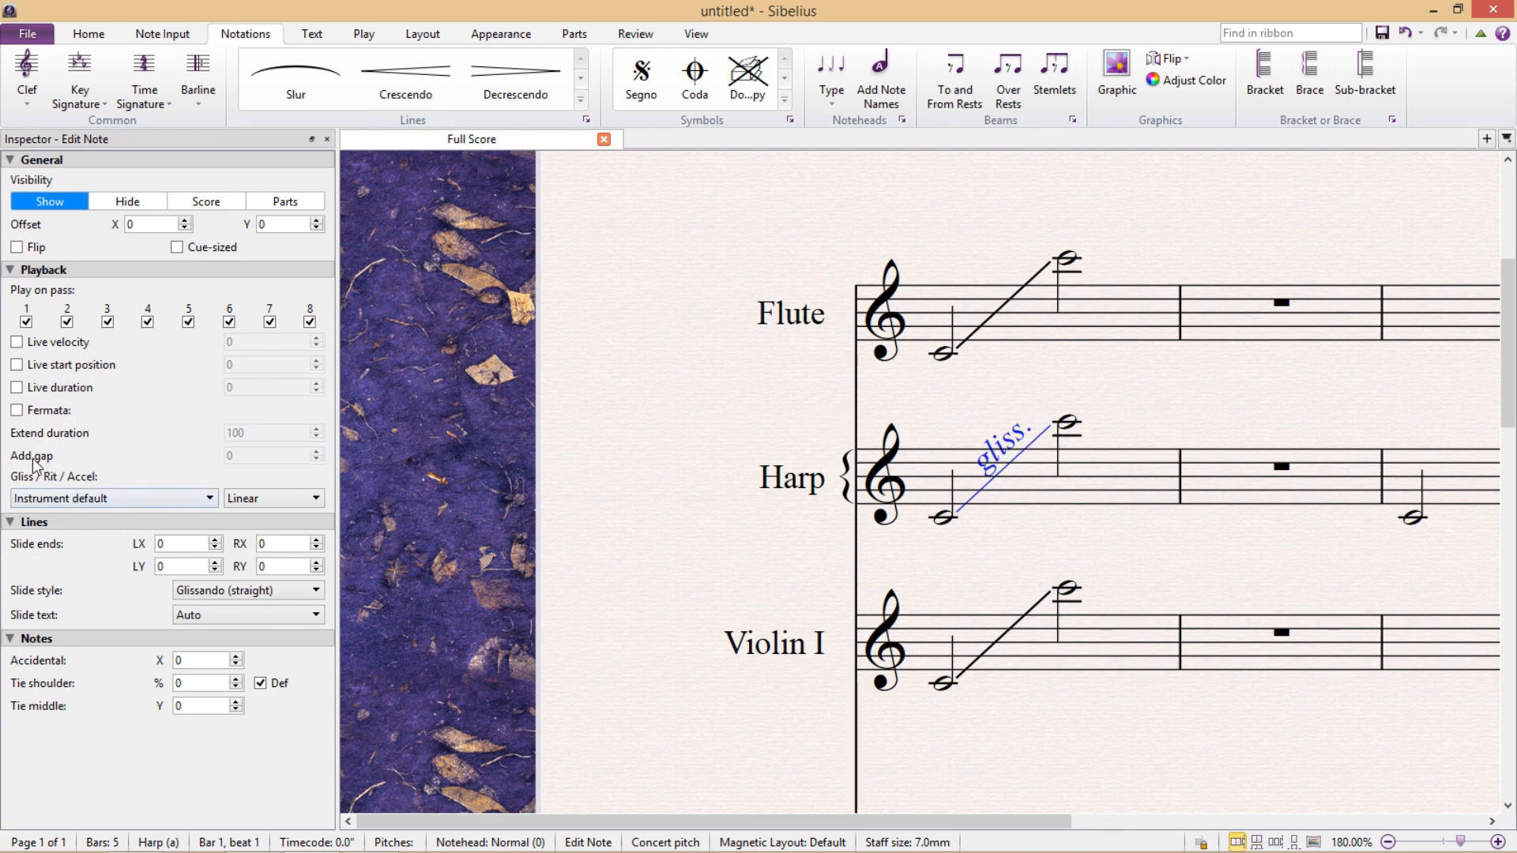
{"action": "left_click", "coordinate": [140, 497]}
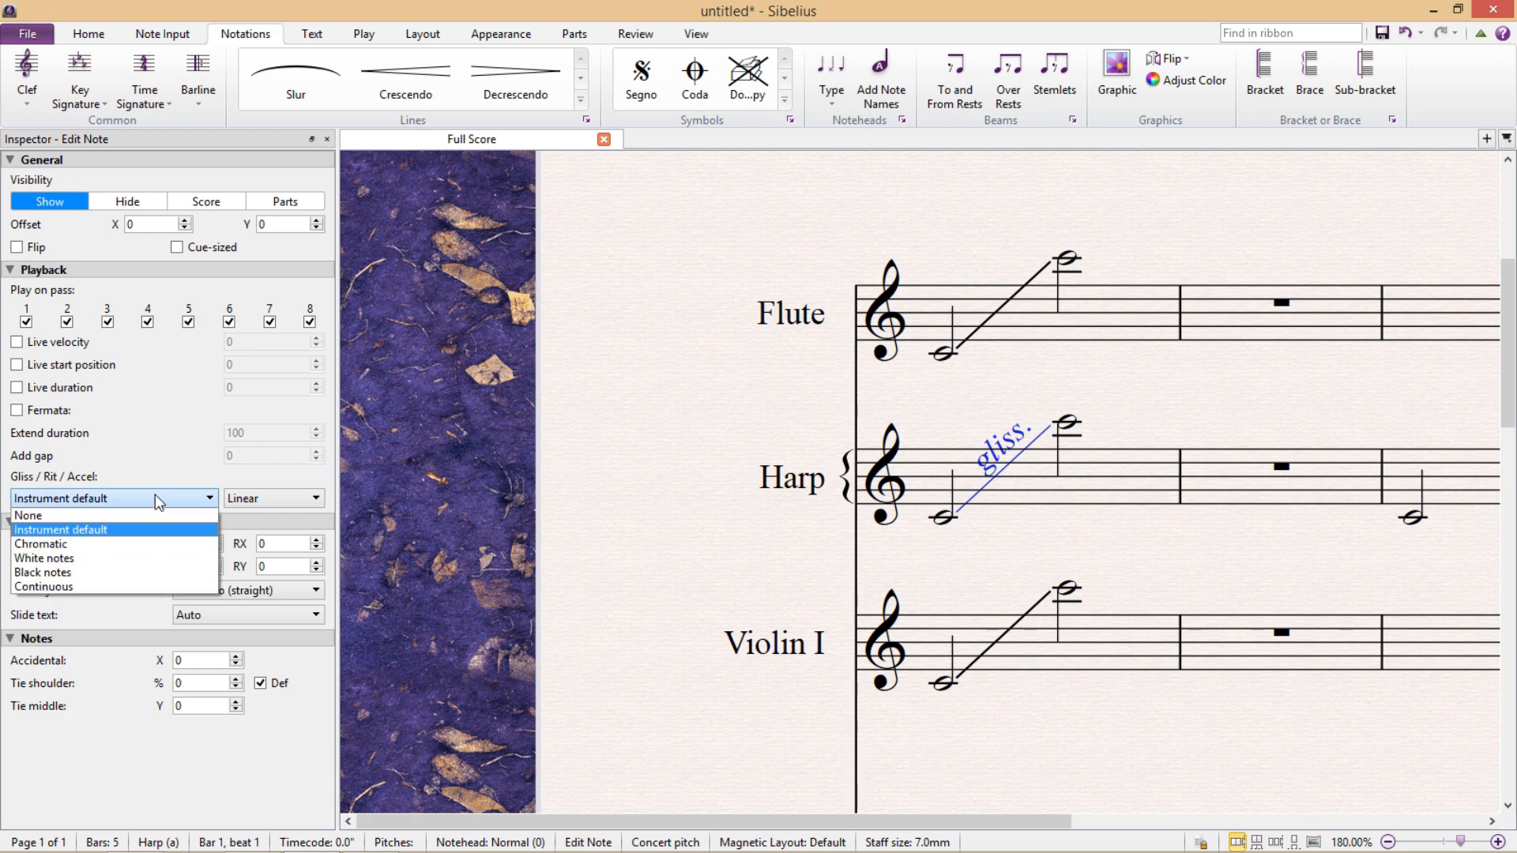
{"action": "left_click", "coordinate": [169, 586]}
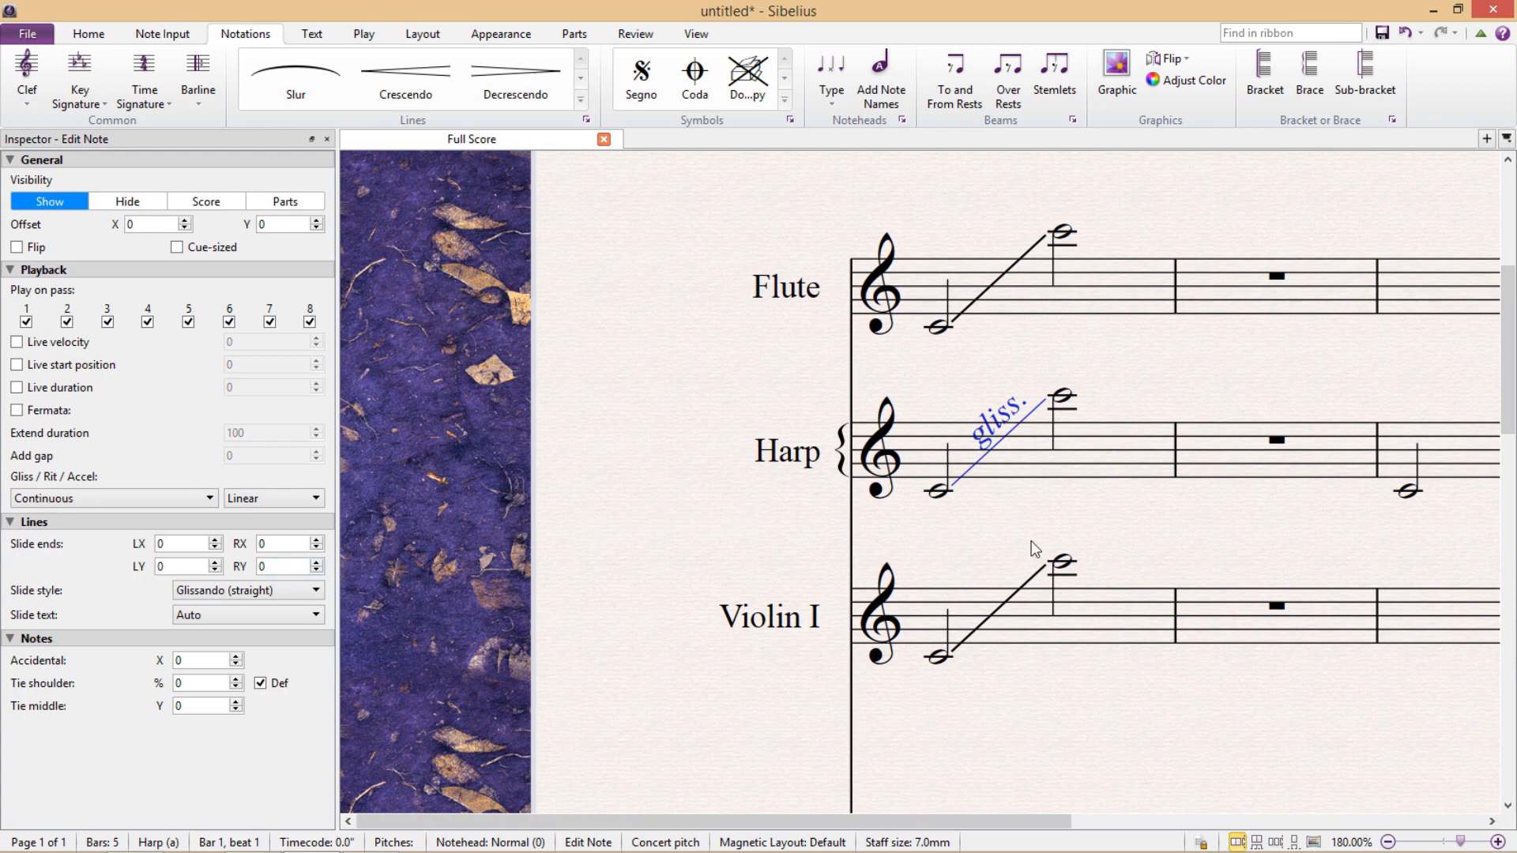
Play back bar 1 of the Harp and of the Piano's upper staff to hear their continuous glissandos.
{"action": "left_click", "coordinate": [1081, 465]}
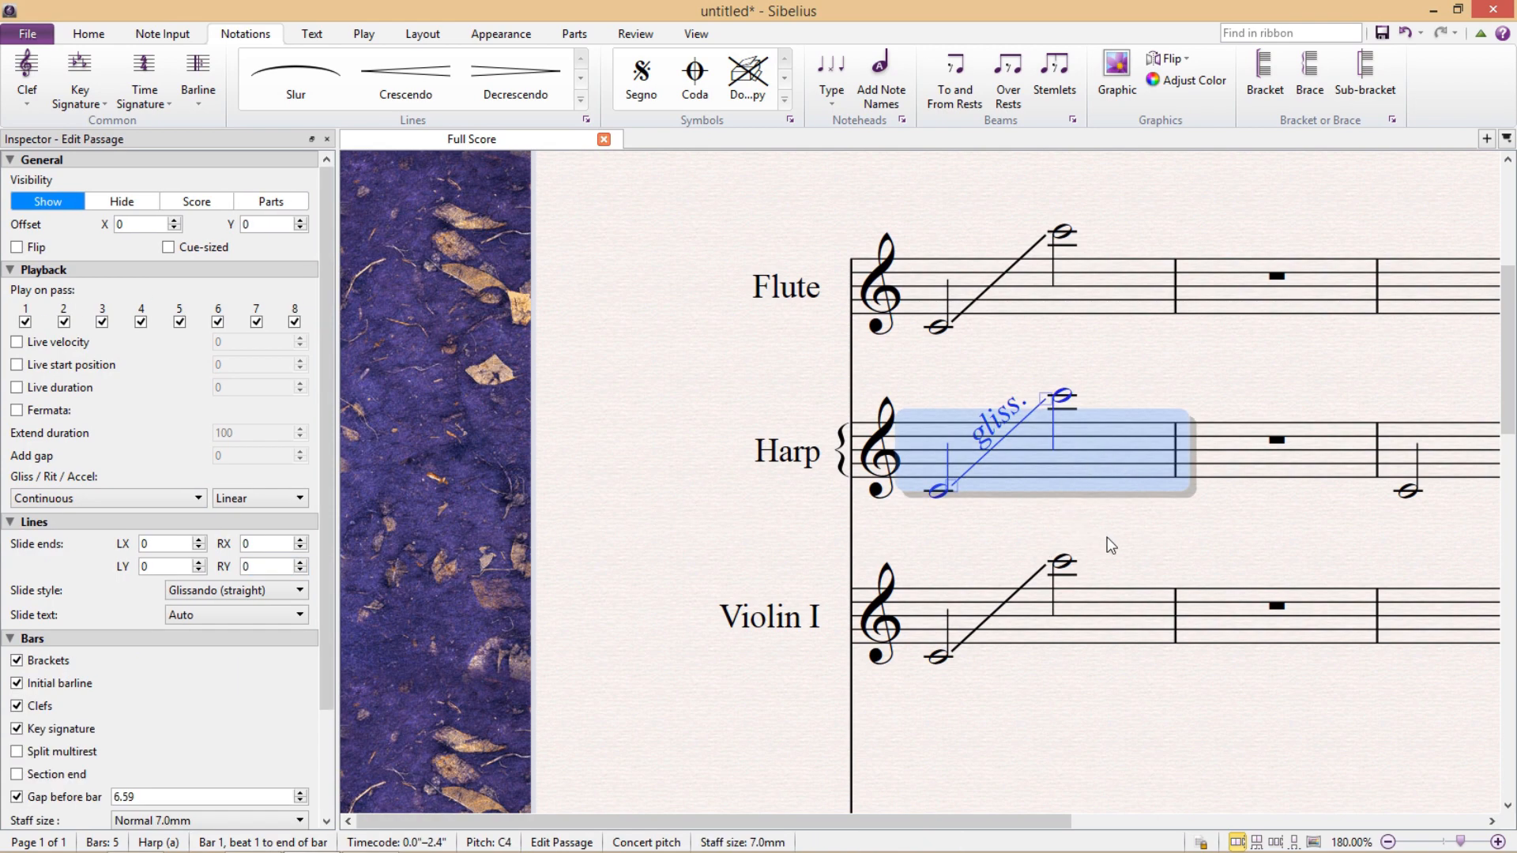
{"action": "key", "text": "space"}
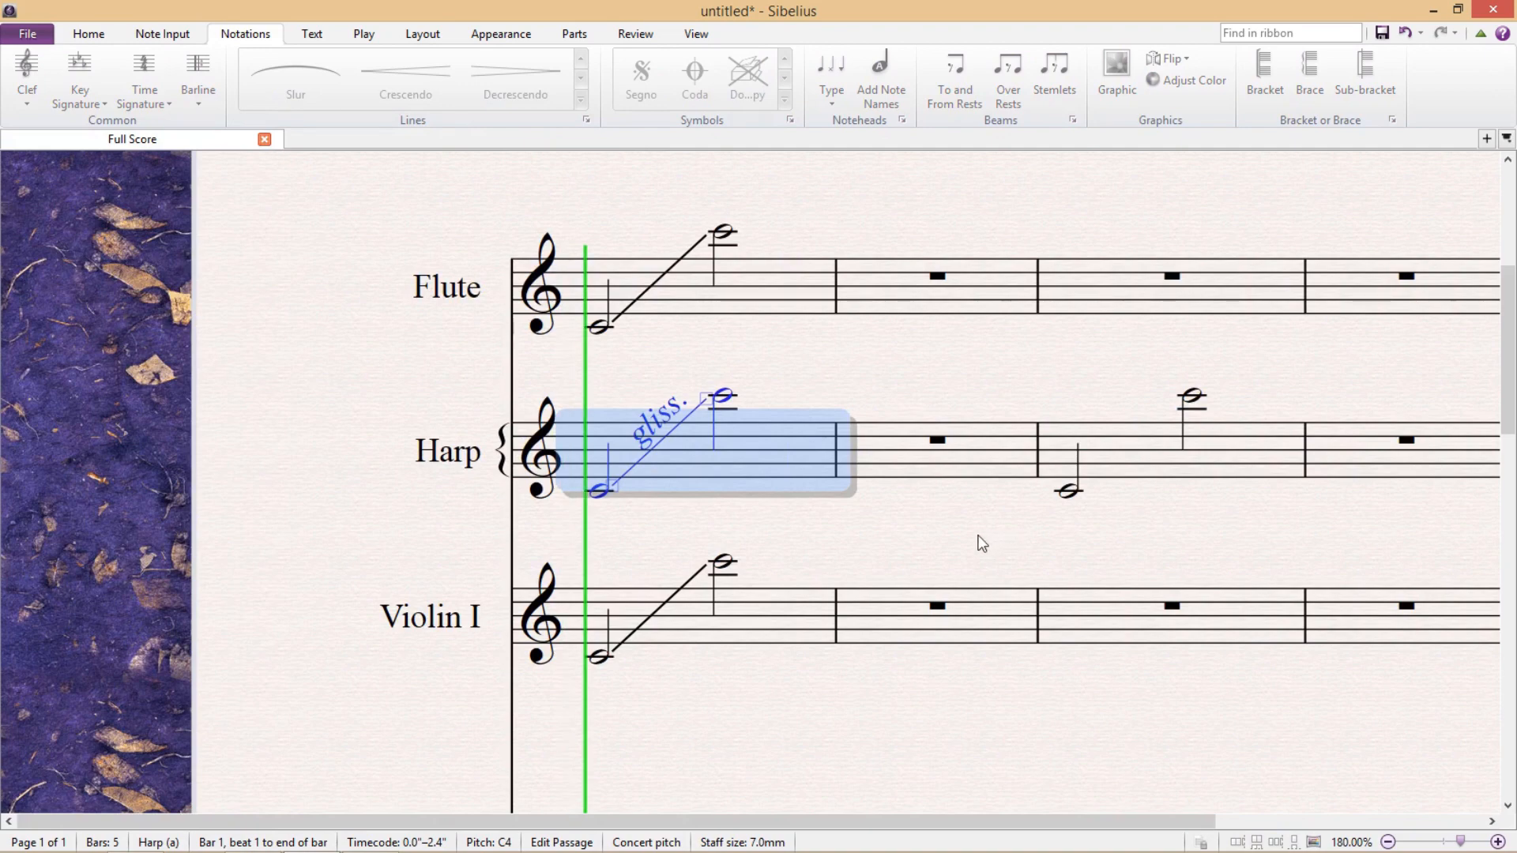
{"action": "key", "text": "space"}
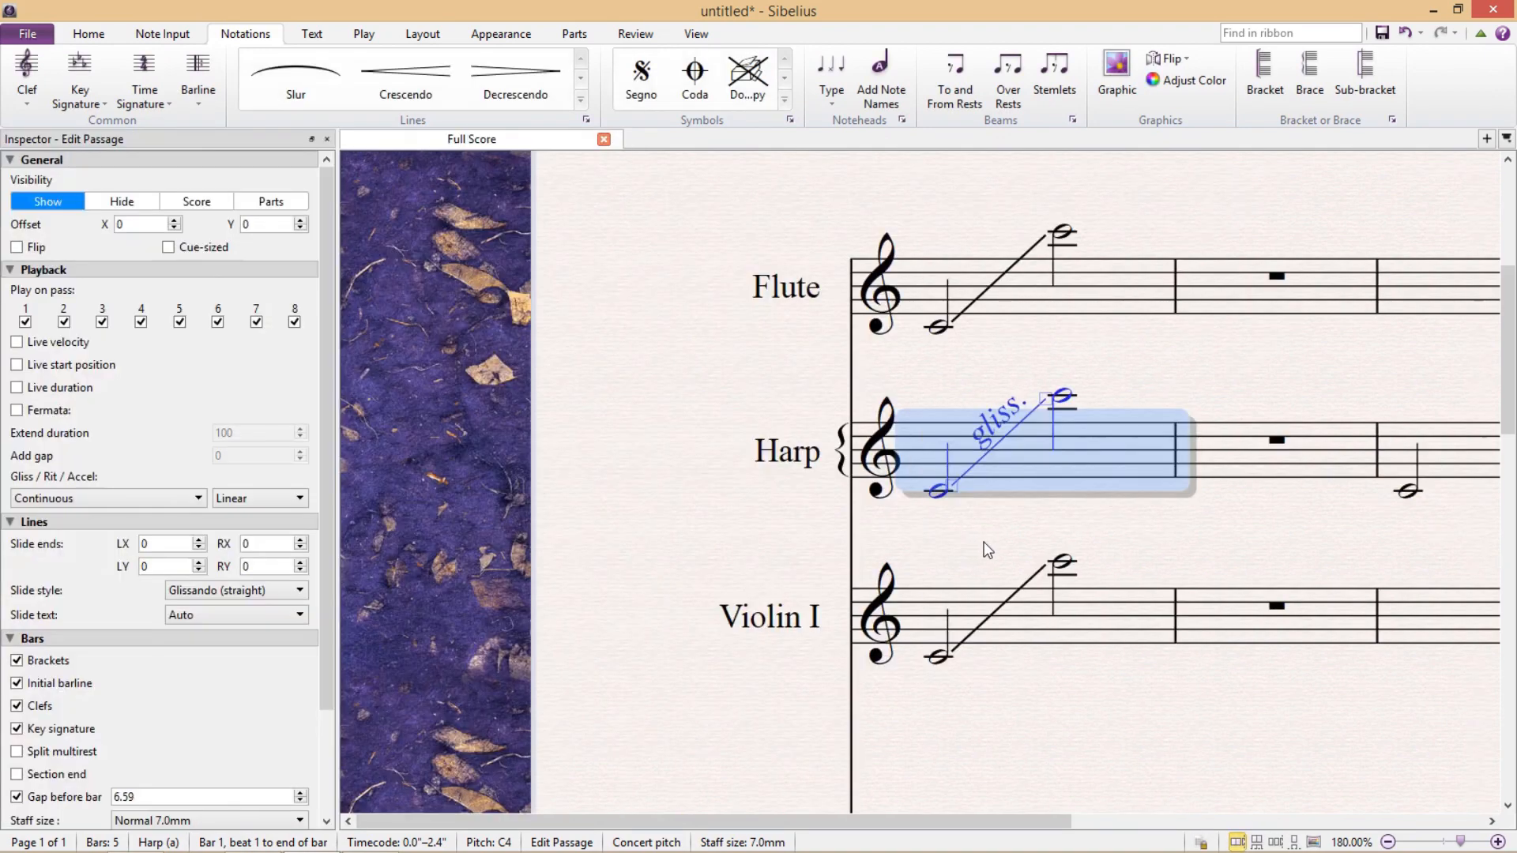
{"action": "scroll", "coordinate": [989, 543], "scroll_direction": "down", "scroll_amount": 5}
{"action": "left_click", "coordinate": [1117, 349]}
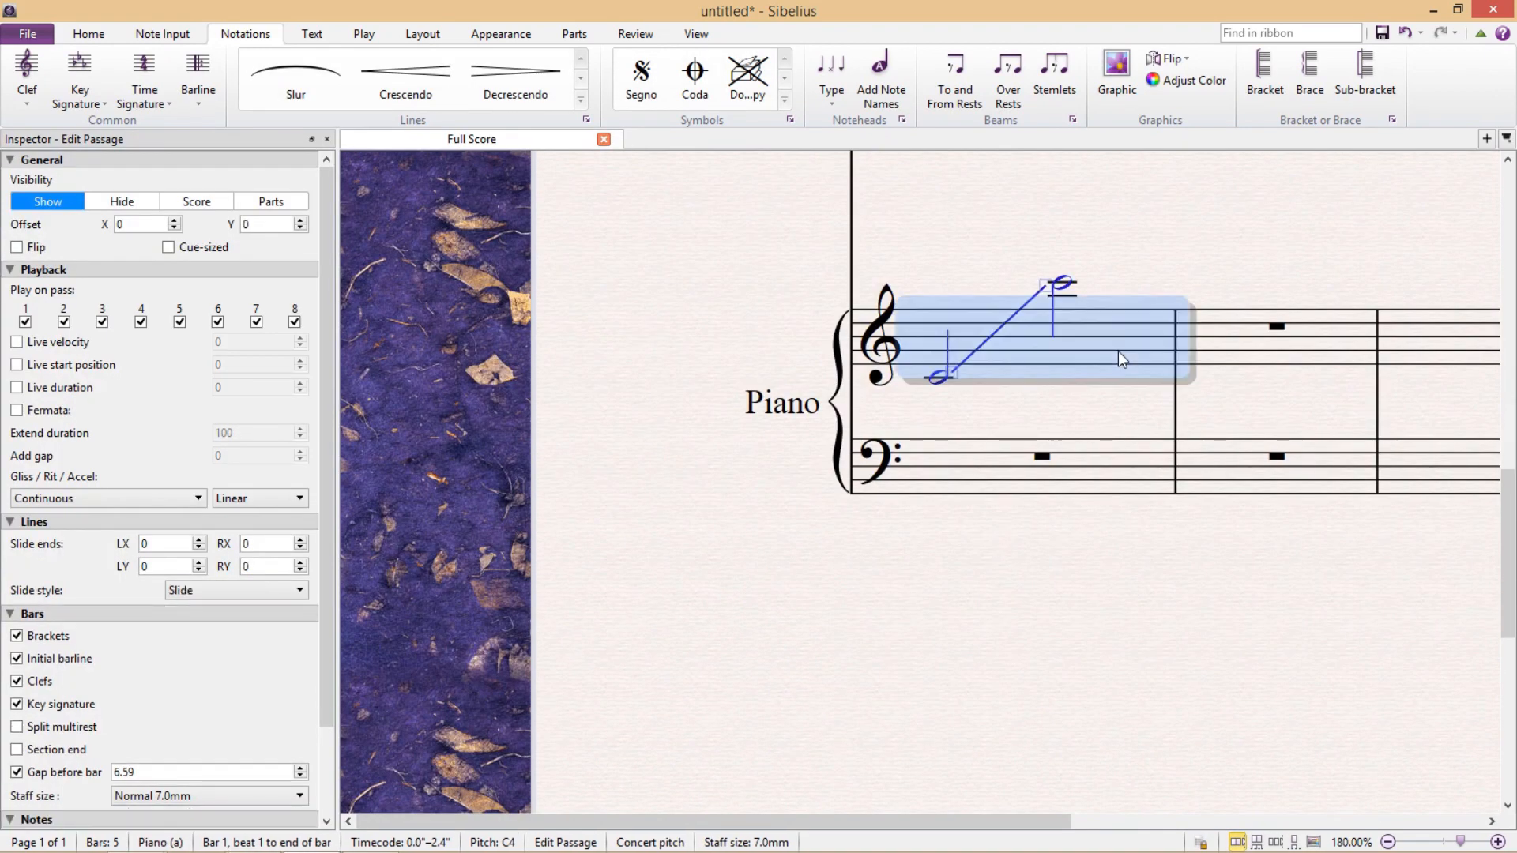
{"action": "key", "text": "space"}
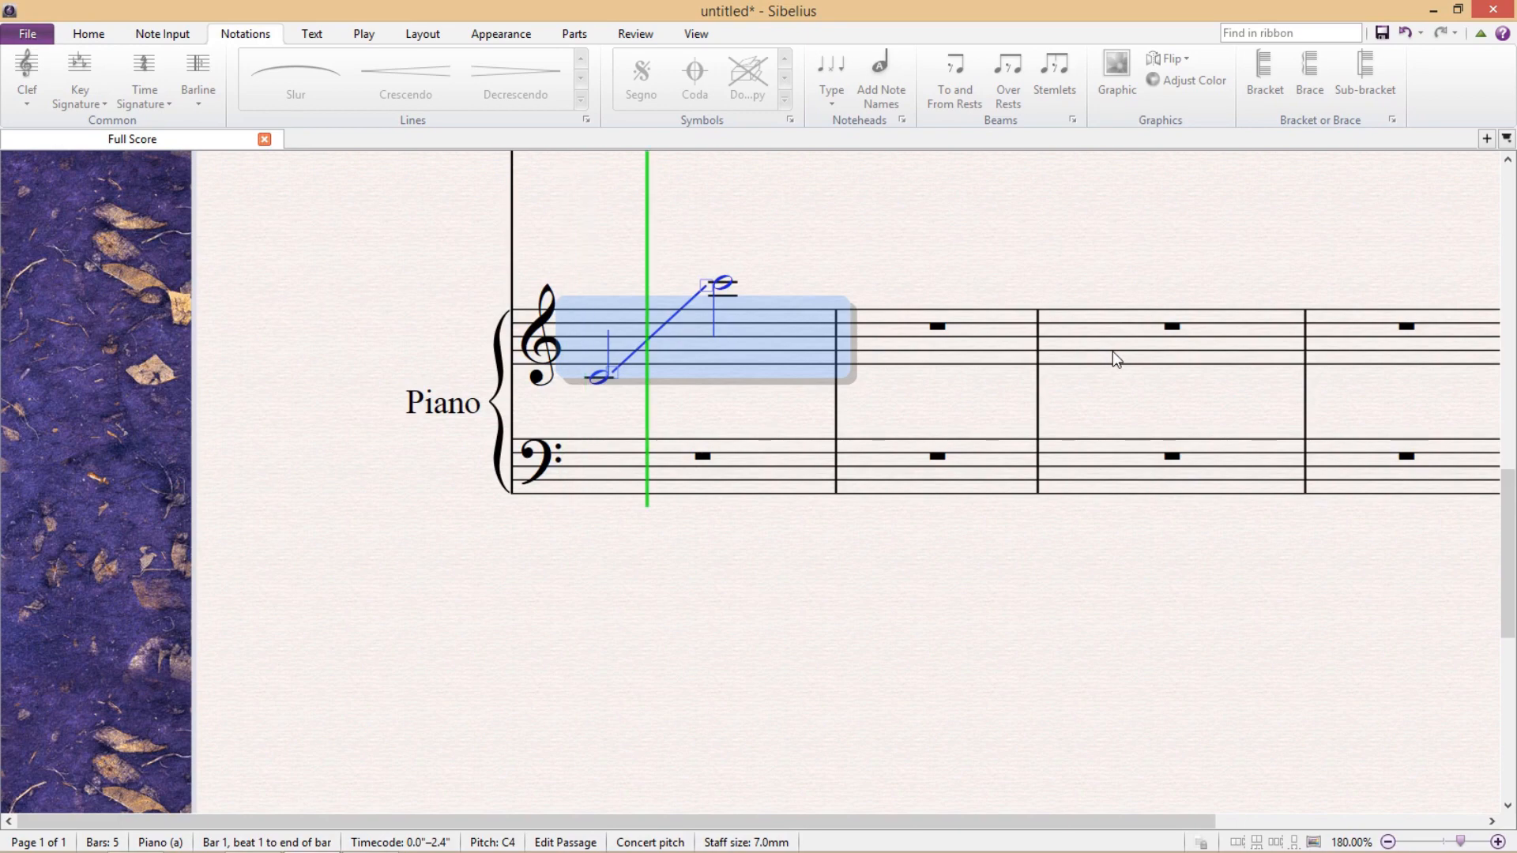
{"action": "key", "text": "space"}
Select the Harp's bar 1 glissando line and examine its playback rate options.
{"action": "scroll", "coordinate": [1114, 356], "scroll_direction": "up", "scroll_amount": 5}
{"action": "left_click_drag", "start_coordinate": [1124, 528], "coordinate": [1055, 367]}
{"action": "left_click", "coordinate": [944, 431]}
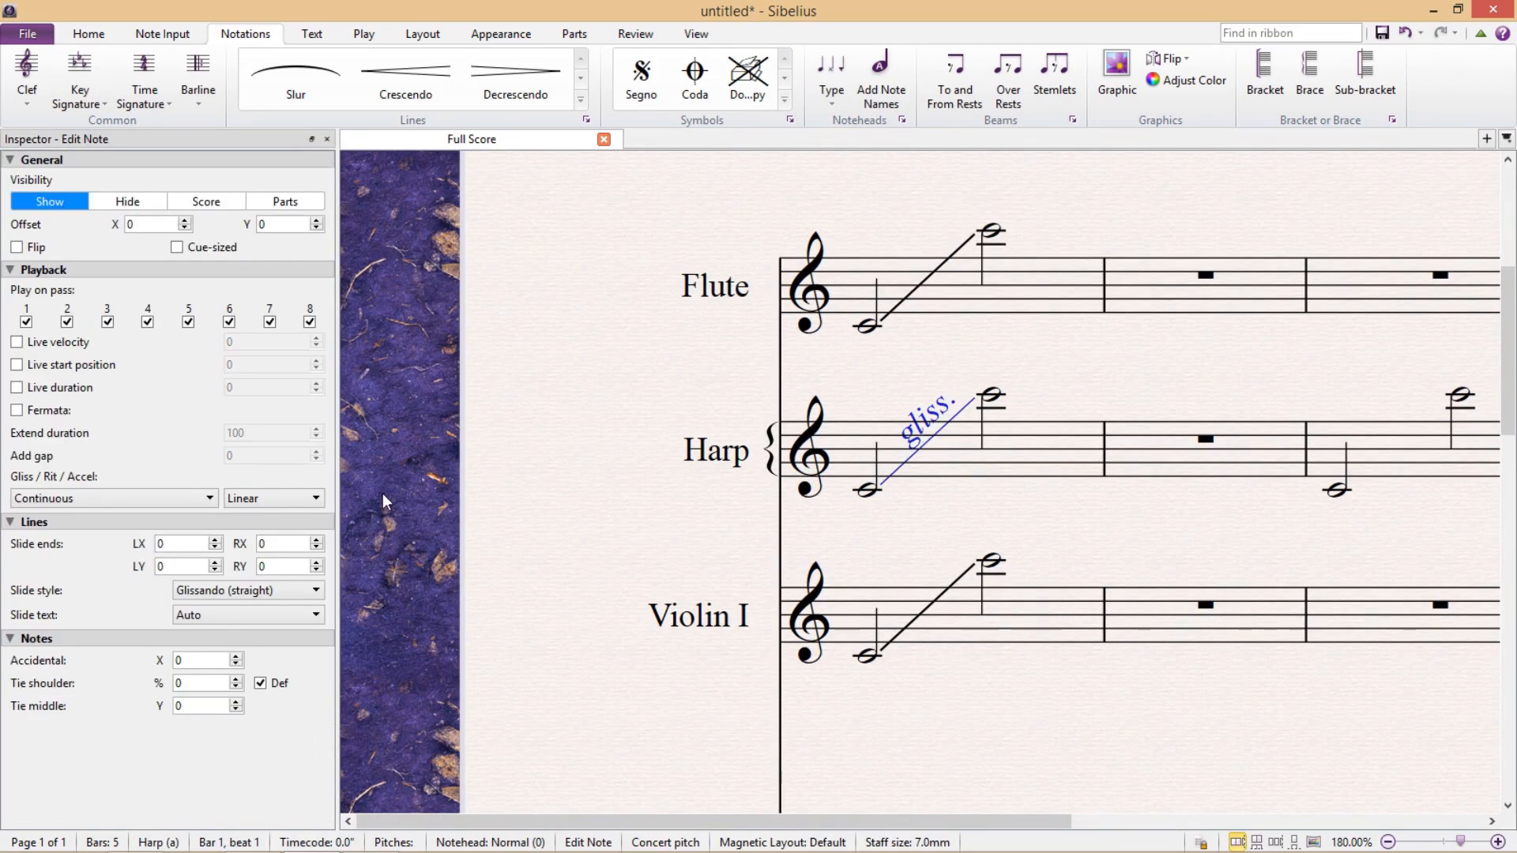
{"action": "left_click", "coordinate": [307, 500]}
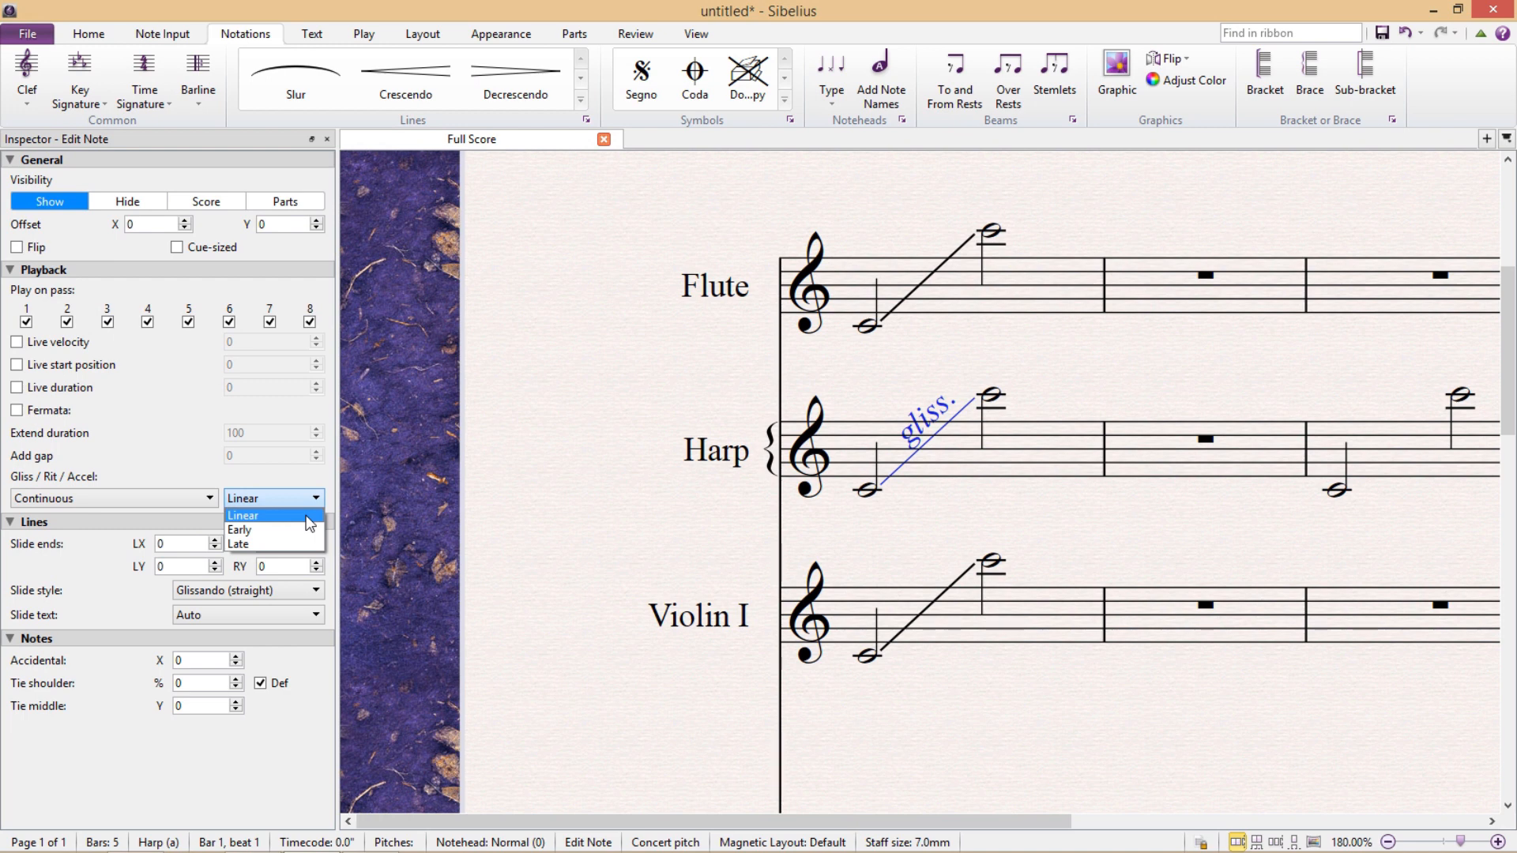
{"action": "left_click", "coordinate": [185, 449]}
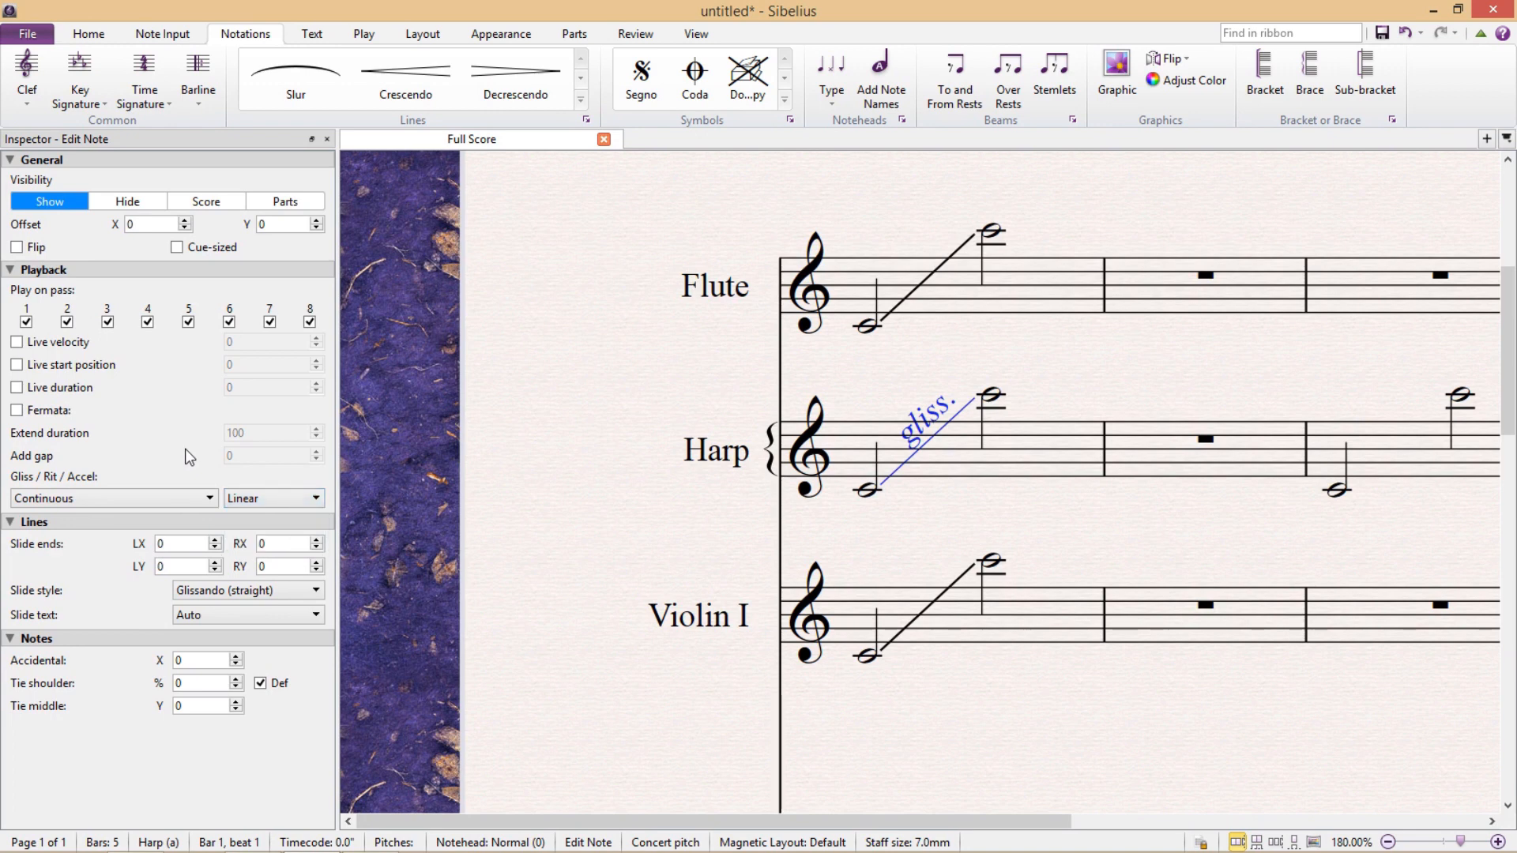
Try the Glissando (wavy), Slide and Portamento styles in turn on the Harp's bar 1 line.
{"action": "left_click", "coordinate": [304, 591]}
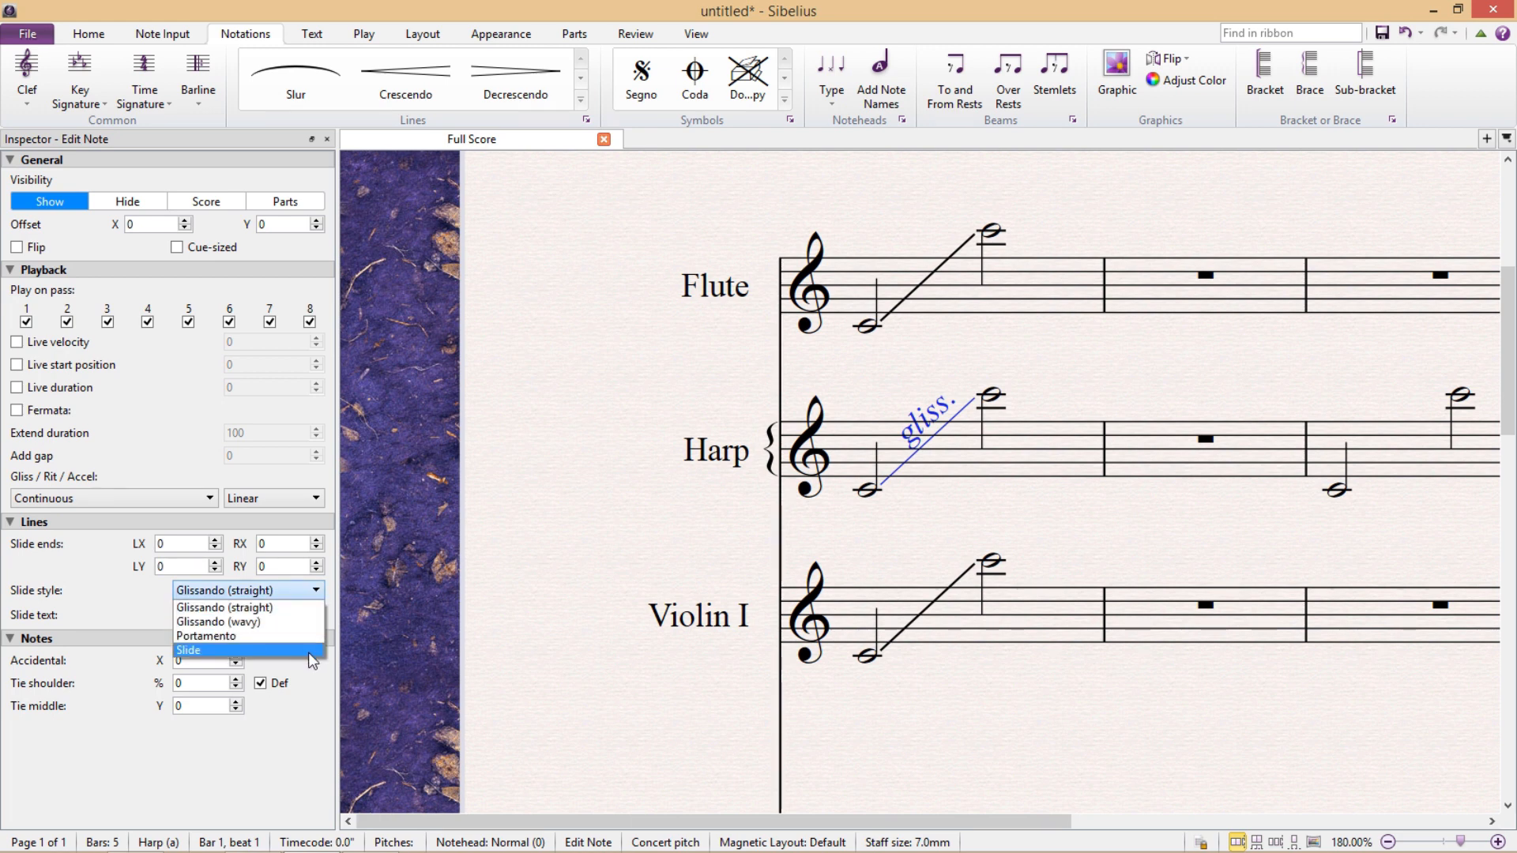
{"action": "left_click", "coordinate": [312, 622]}
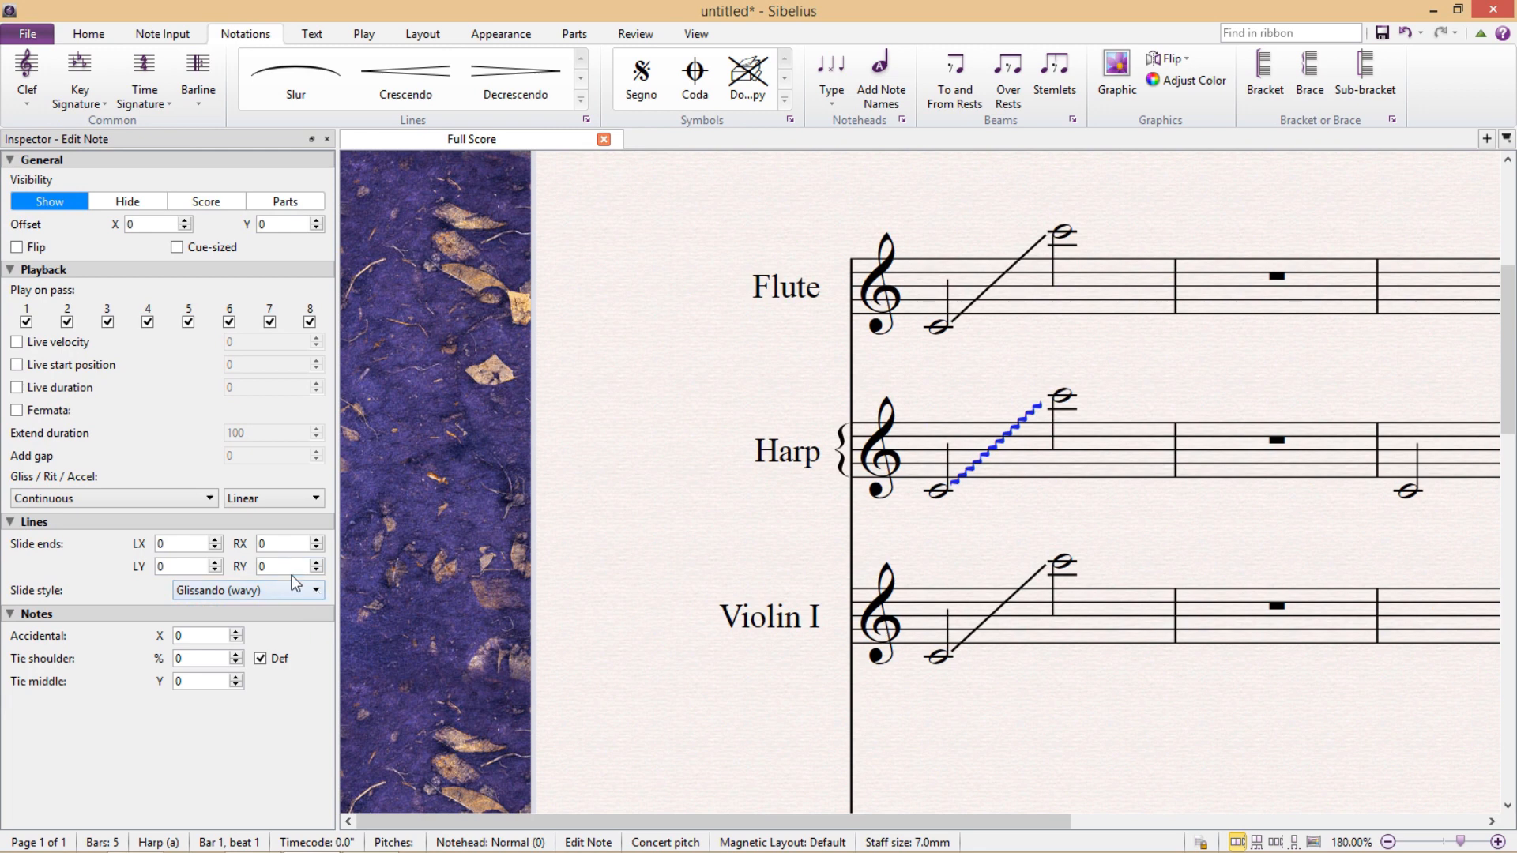
{"action": "left_click", "coordinate": [292, 590]}
{"action": "left_click", "coordinate": [273, 646]}
{"action": "left_click", "coordinate": [278, 588]}
{"action": "left_click", "coordinate": [289, 635]}
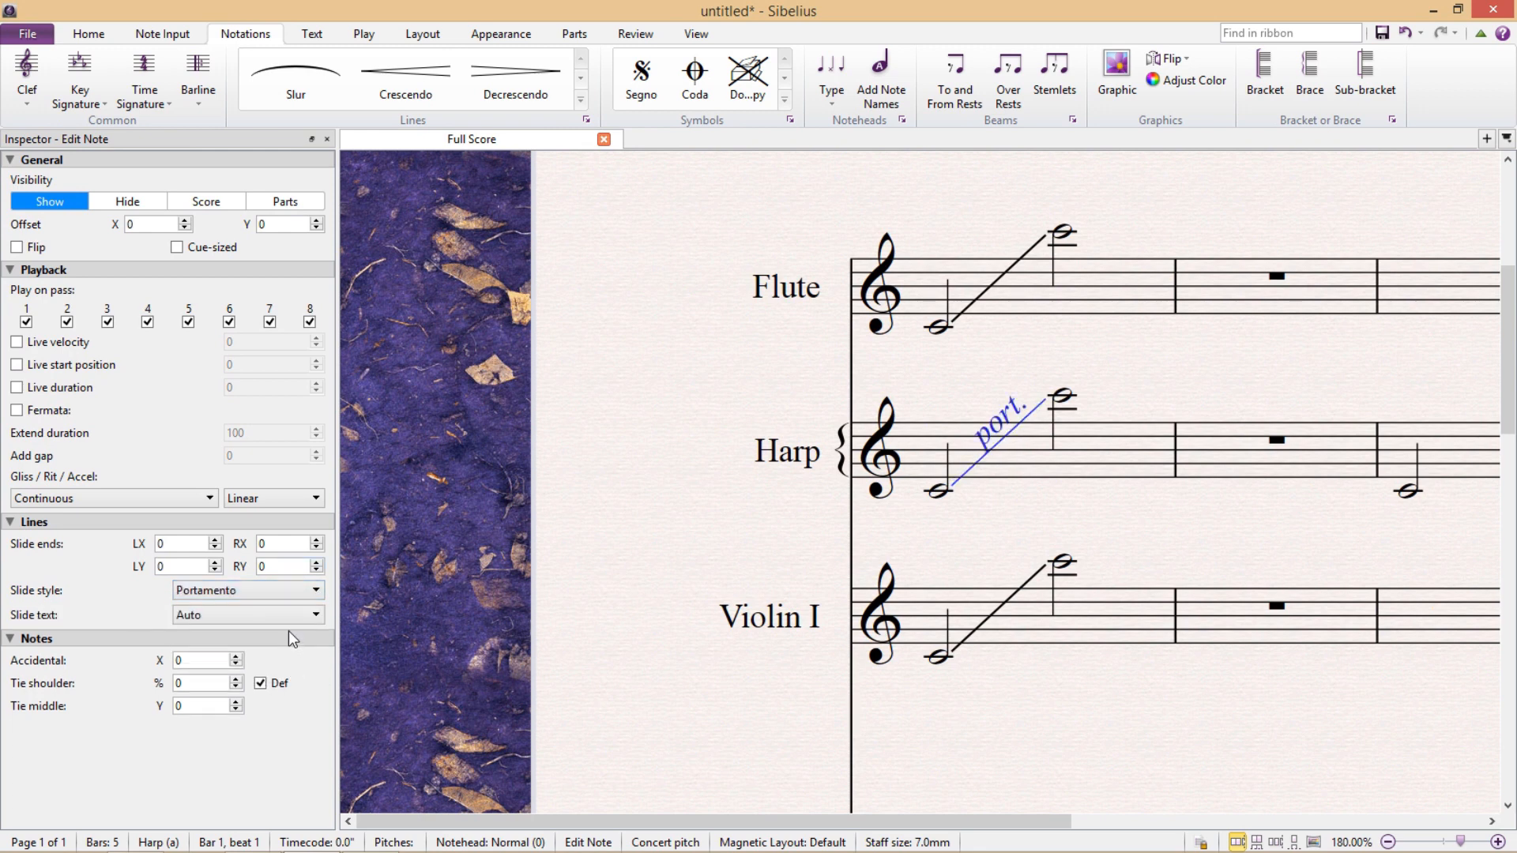
Set the Harp line's slide style to Slide, look over its playback types and close the Inspector.
{"action": "left_click", "coordinate": [297, 592]}
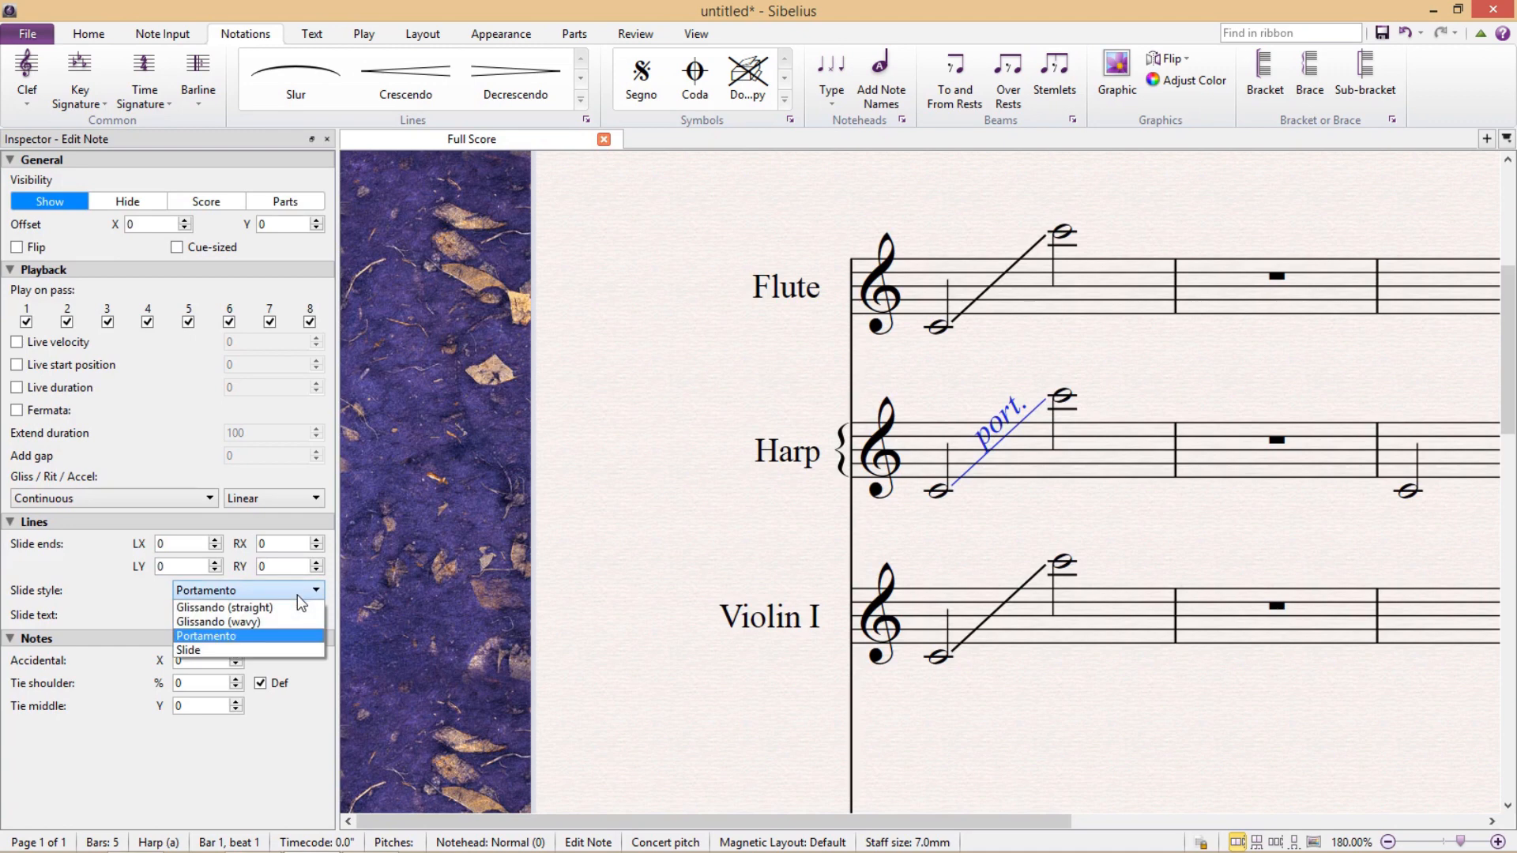
{"action": "left_click", "coordinate": [277, 649]}
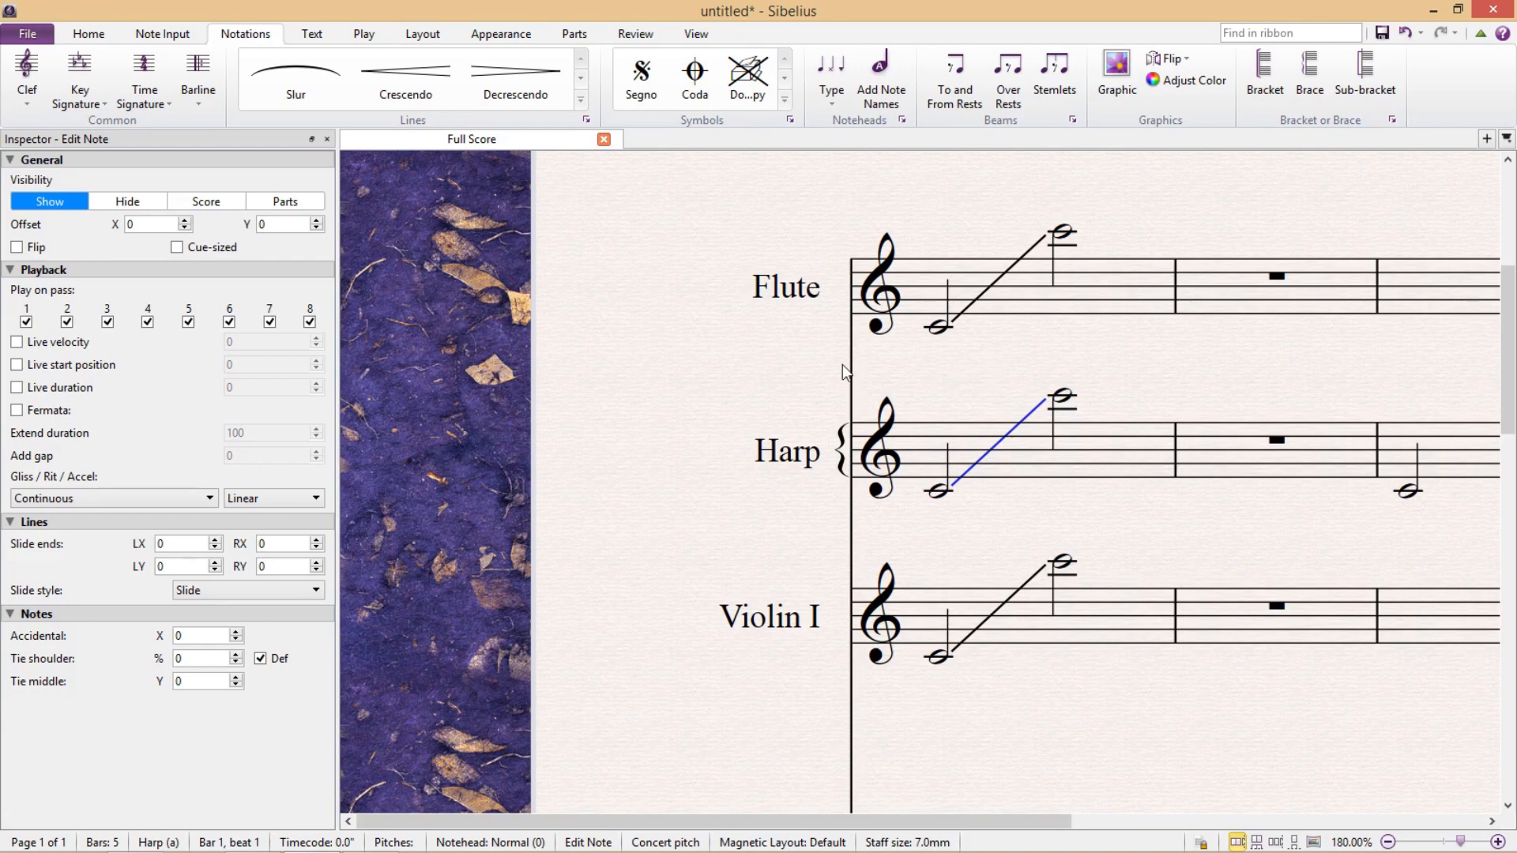
{"action": "left_click", "coordinate": [174, 496]}
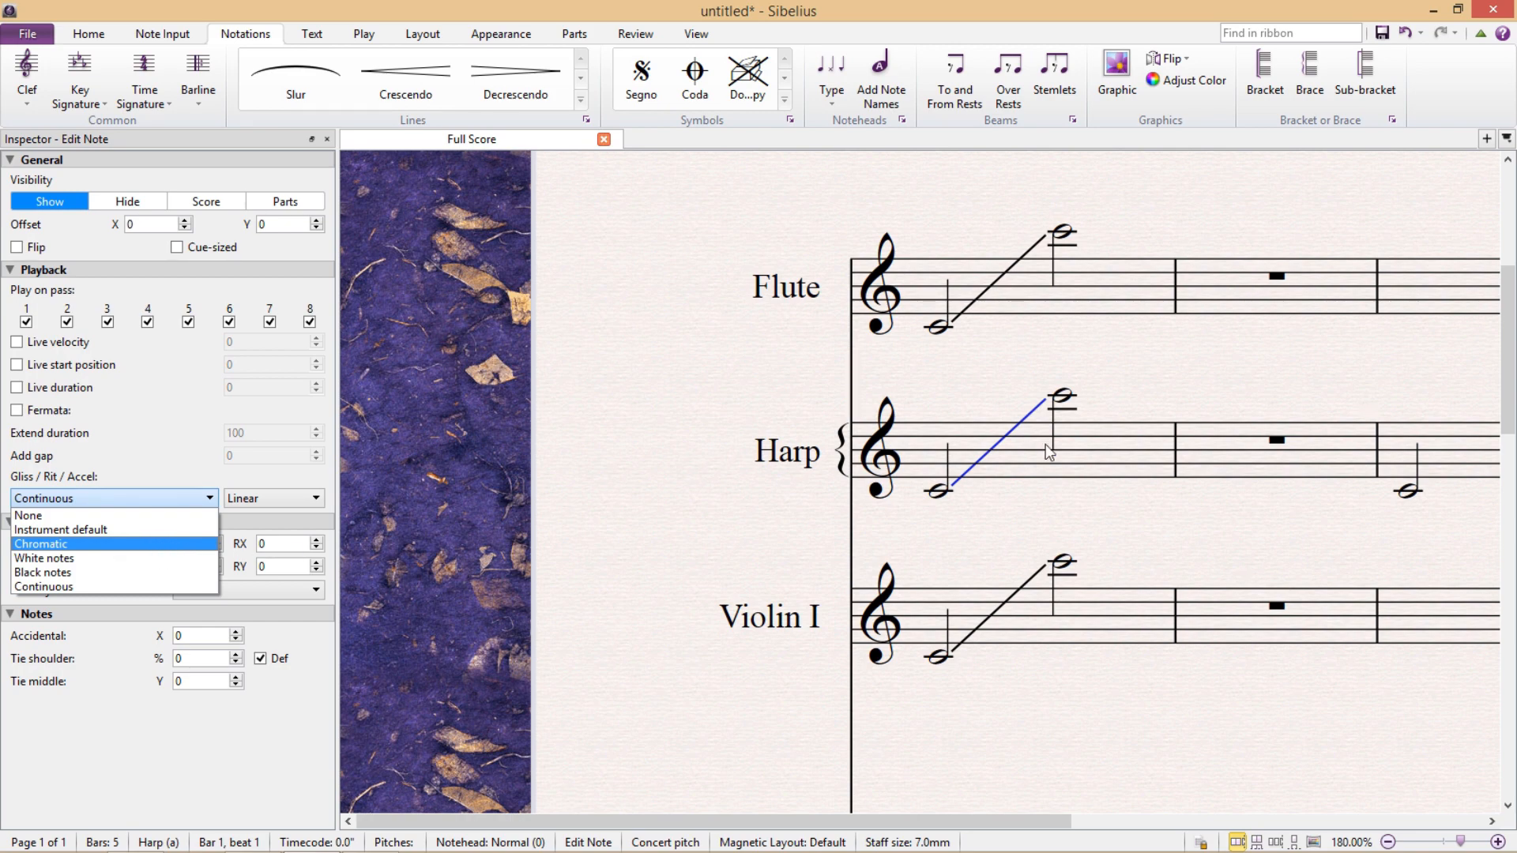
{"action": "left_click", "coordinate": [1217, 398]}
{"action": "left_click", "coordinate": [1216, 397]}
{"action": "key", "text": "ctrl+alt+i"}
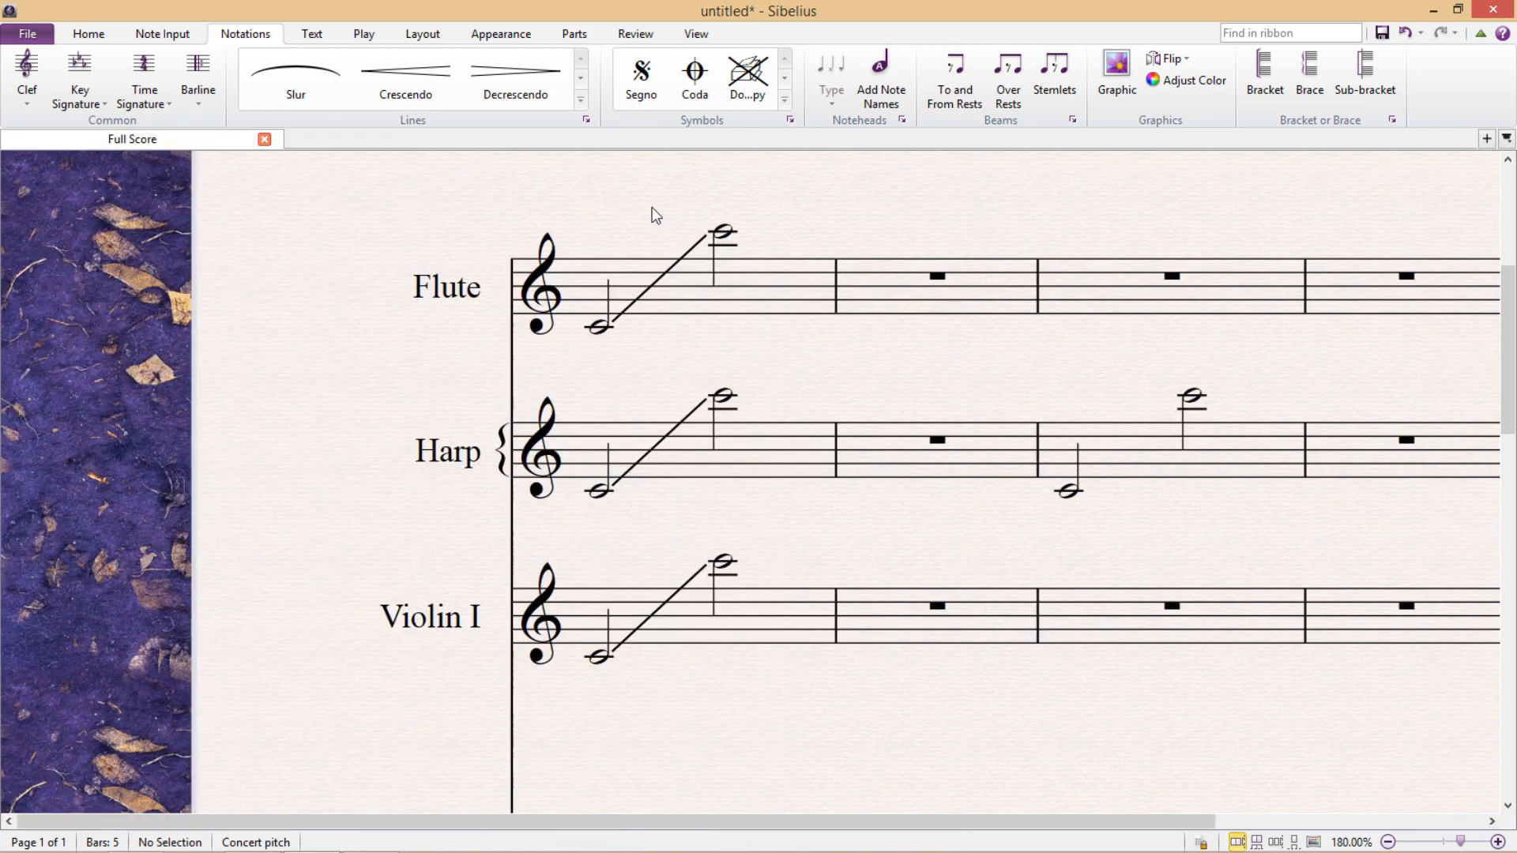
Select bar 3 of the Harp's upper staff and run the Harp Gliss plug-in on it.
{"action": "left_click_drag", "start_coordinate": [907, 363], "coordinate": [624, 406]}
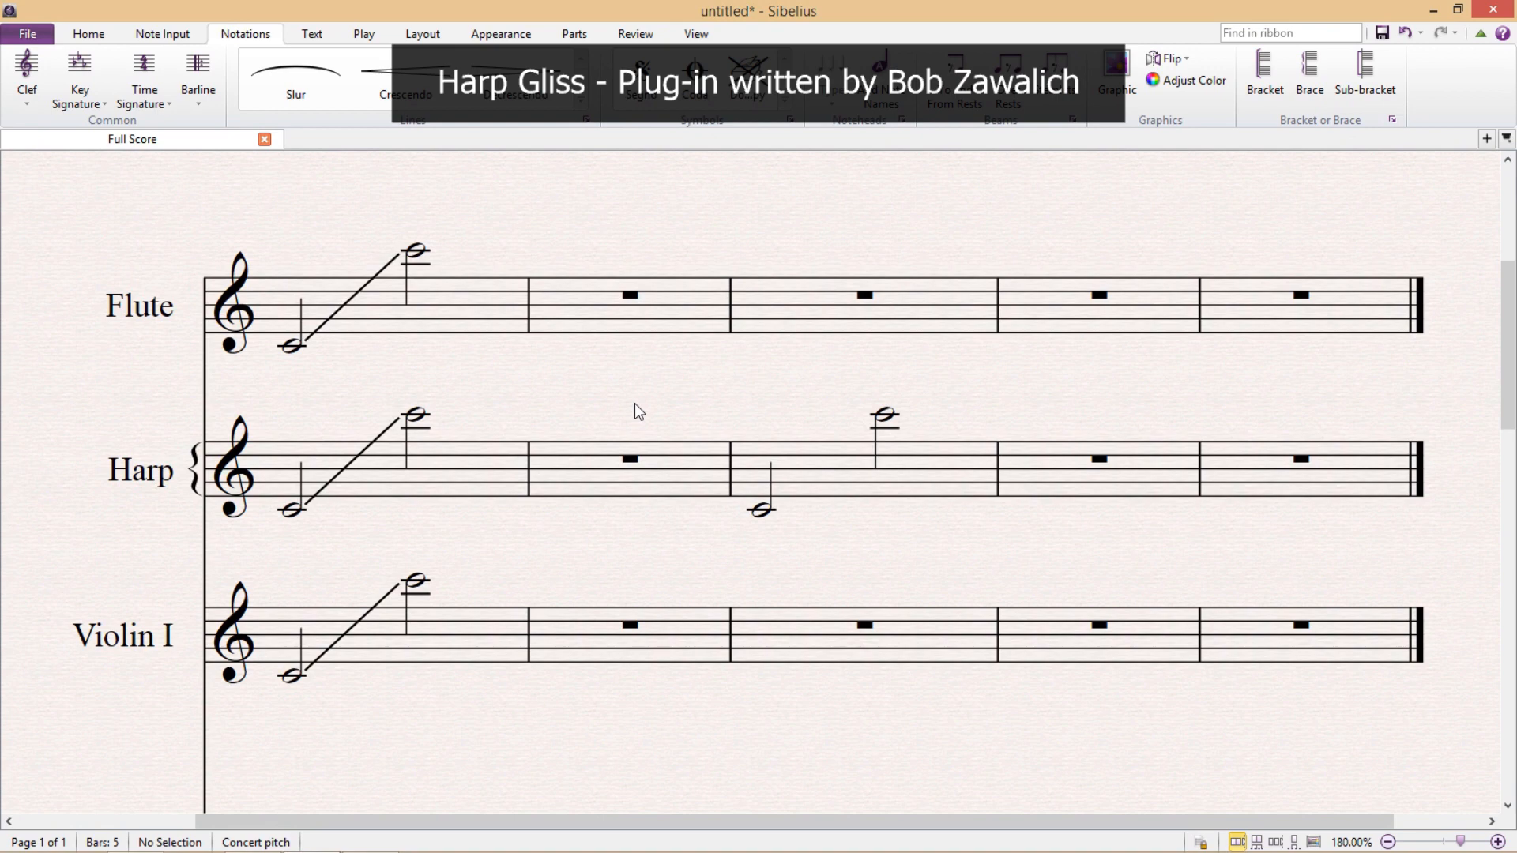
{"action": "left_click", "coordinate": [810, 456]}
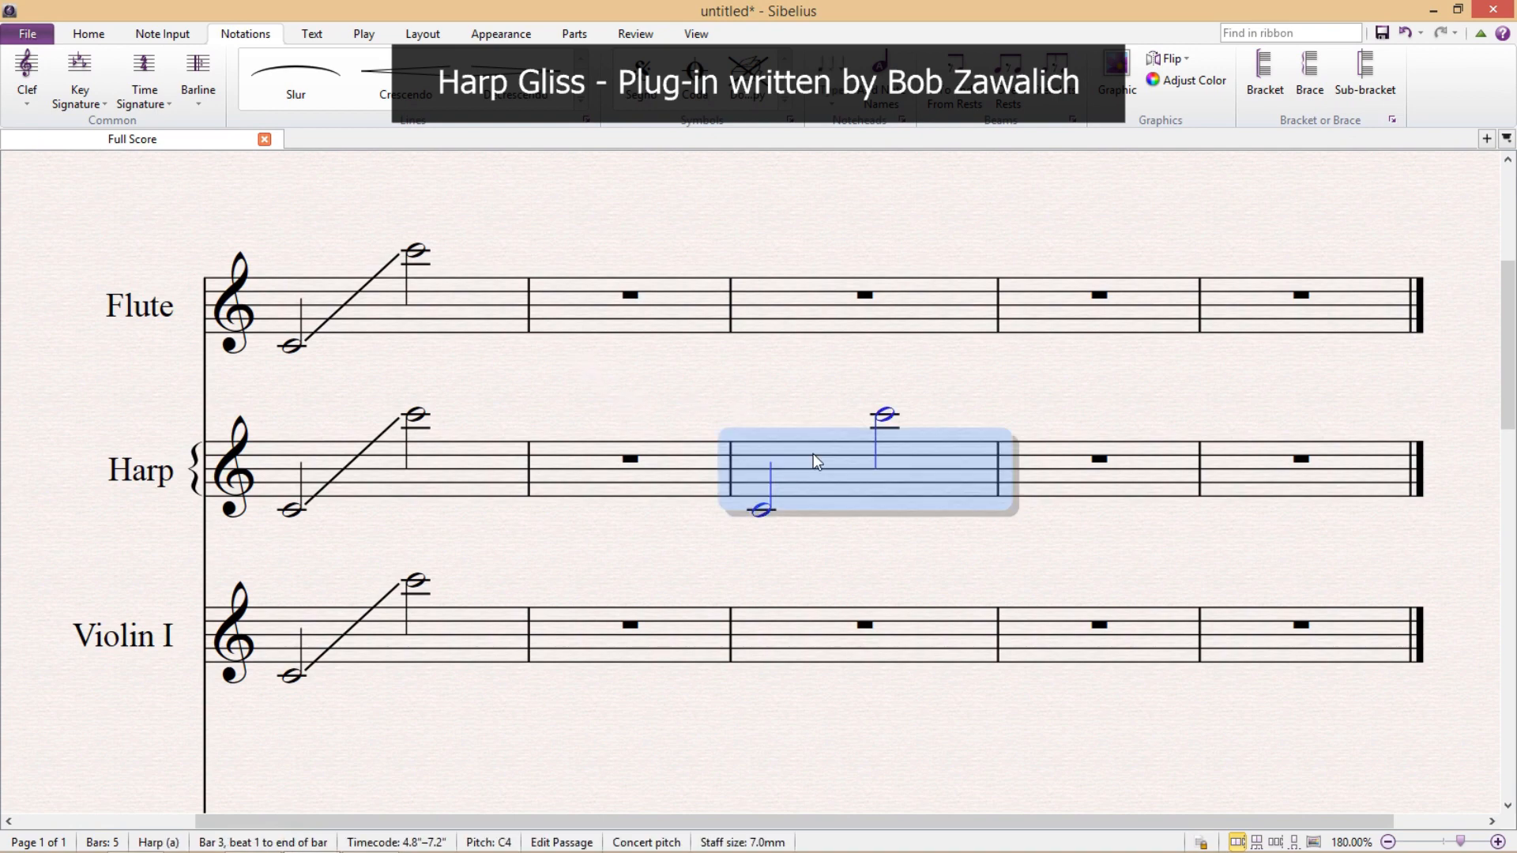
{"action": "left_click", "coordinate": [90, 37]}
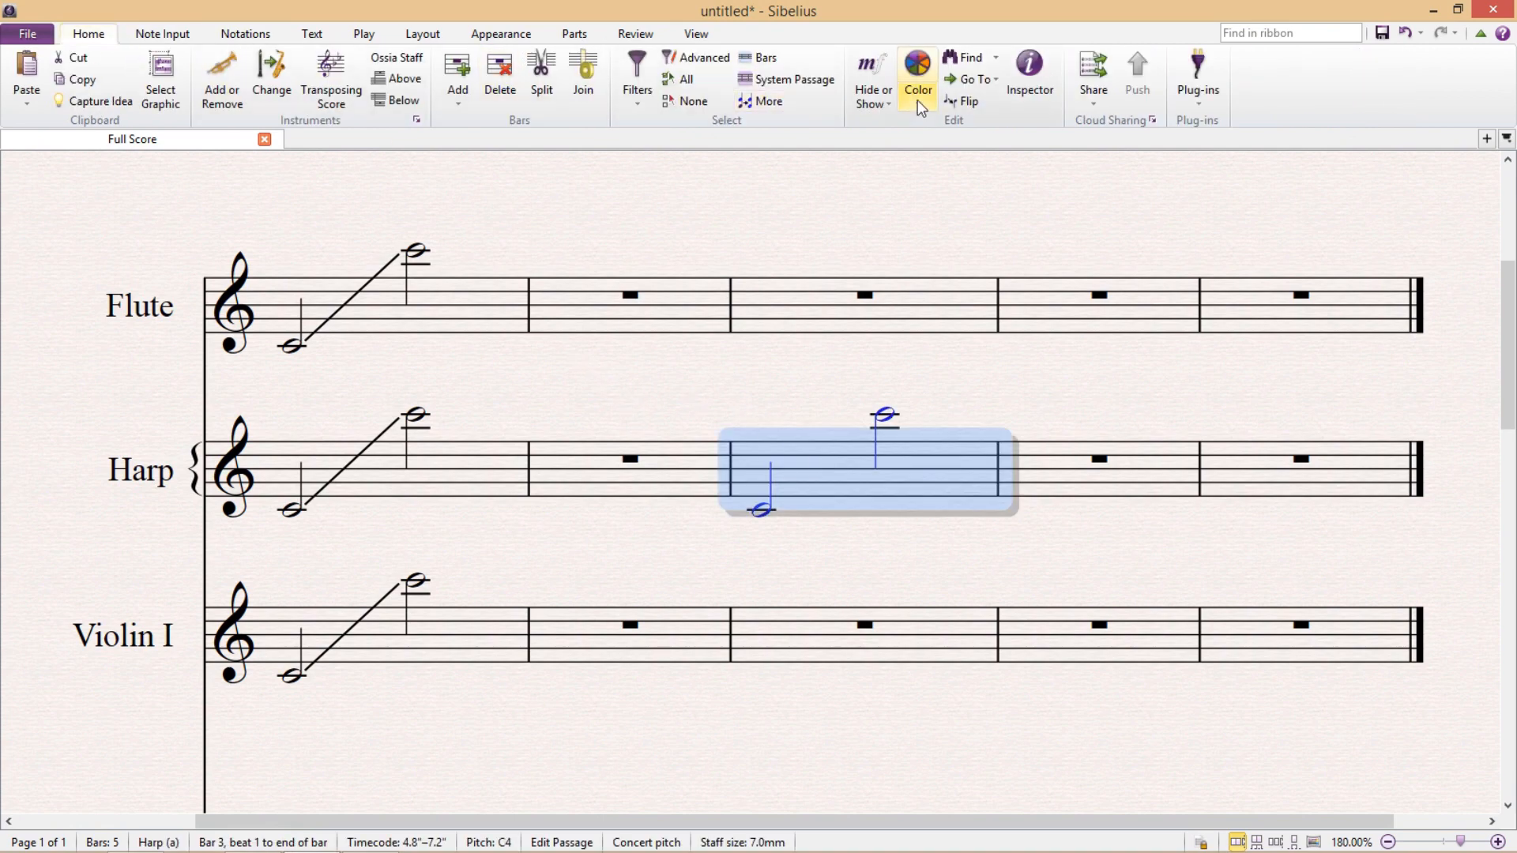
{"action": "left_click", "coordinate": [1202, 88]}
{"action": "scroll", "coordinate": [1281, 418], "scroll_direction": "down", "scroll_amount": 20}
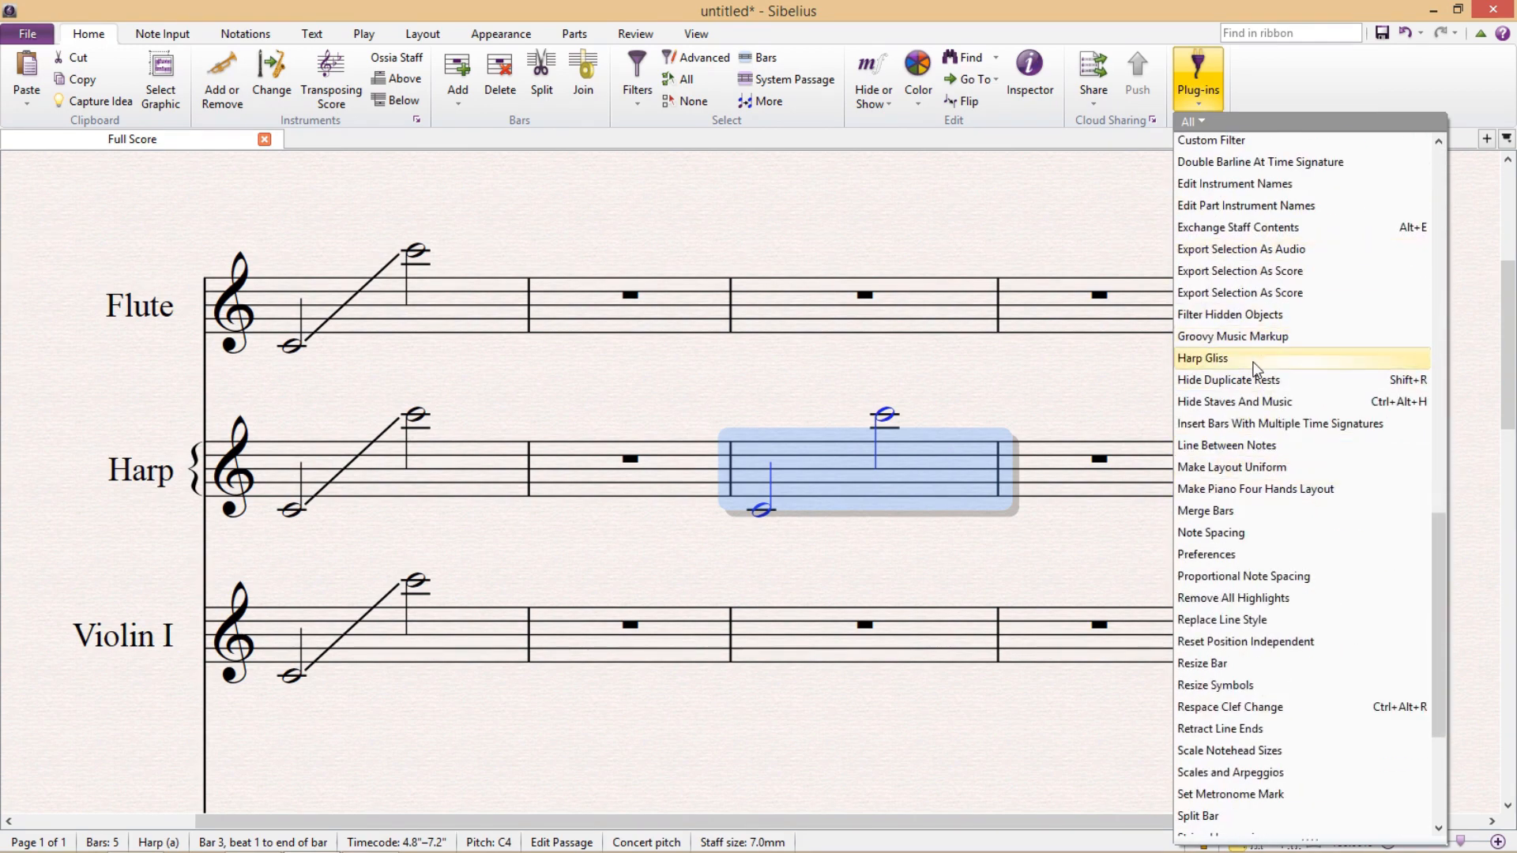
{"action": "left_click", "coordinate": [1261, 358]}
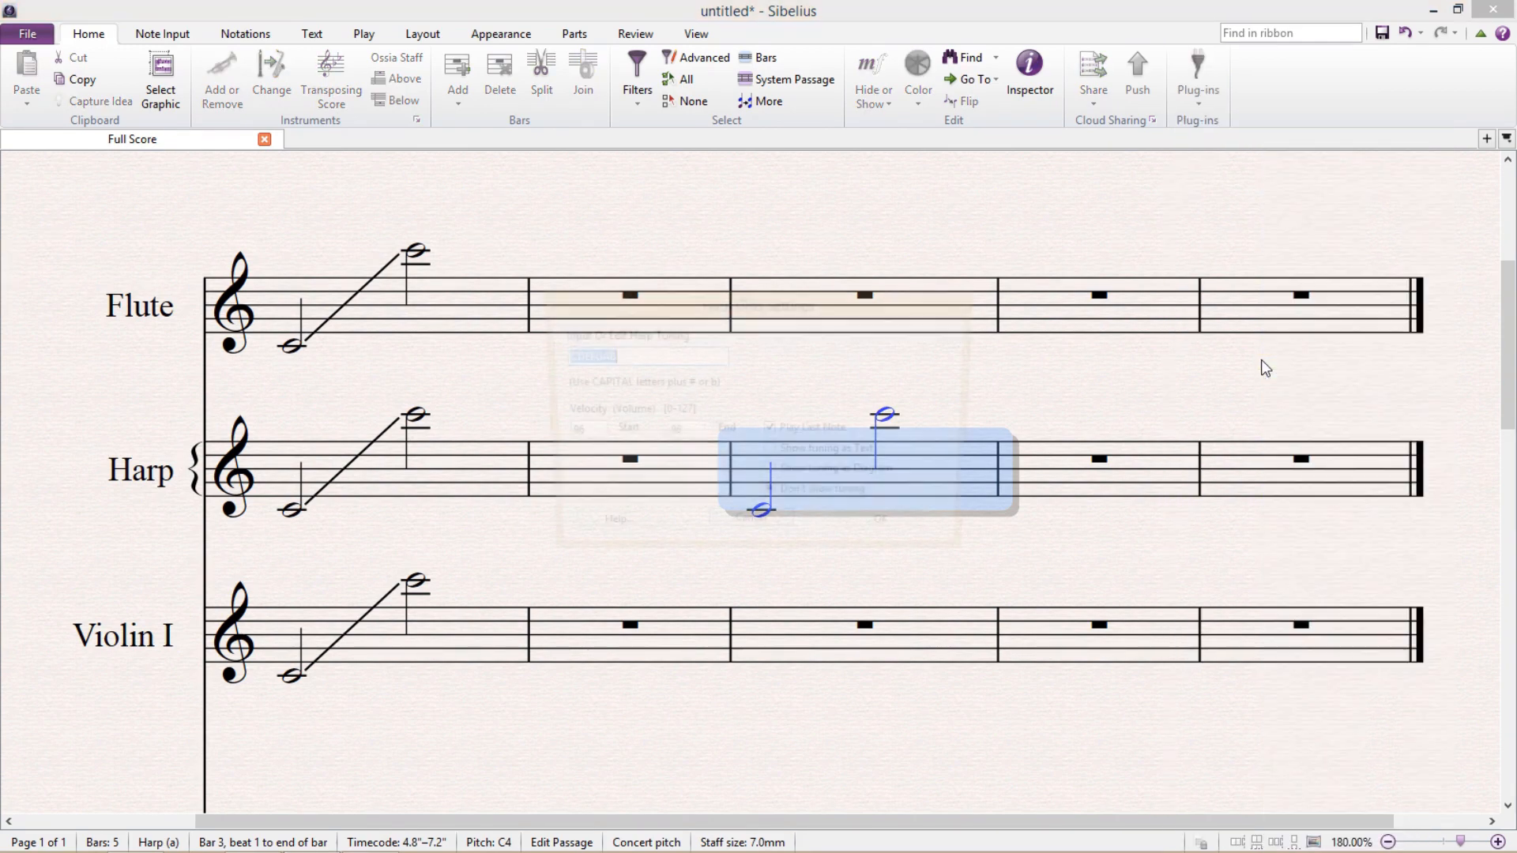
Set the harp tuning to CD#EbF#GbA#Bb in the Harp Gliss settings.
{"action": "left_click", "coordinate": [632, 358]}
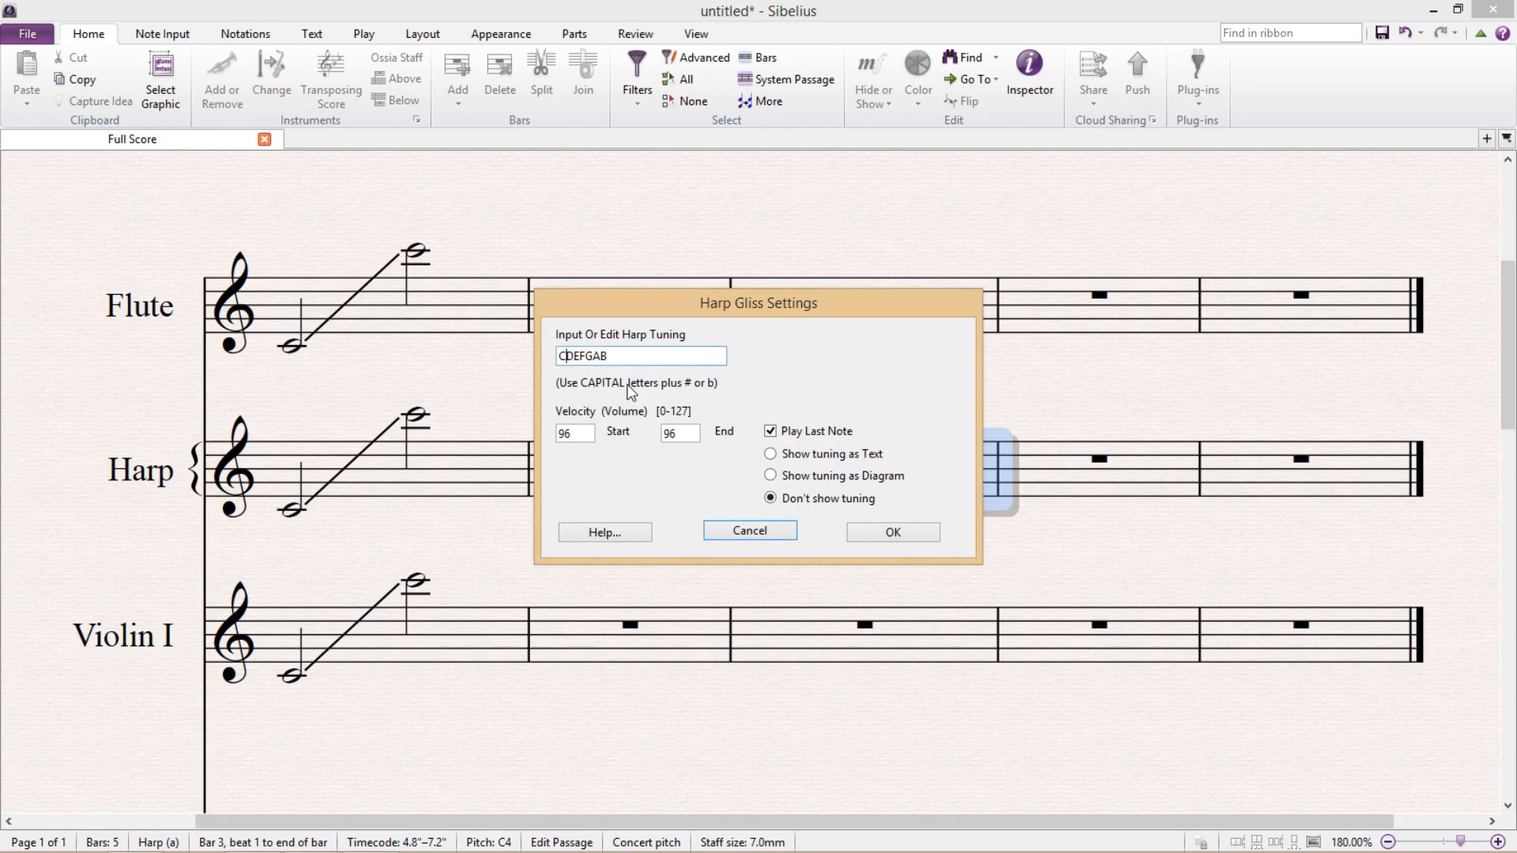
{"action": "type", "text": "#EbF#GbA#"}
{"action": "key", "text": "Right"}
{"action": "type", "text": "b"}
Keep Play Last Note on, choose to show the tuning as a diagram, and apply the Harp Gliss settings.
{"action": "left_click", "coordinate": [770, 431]}
{"action": "left_click", "coordinate": [771, 455]}
{"action": "left_click", "coordinate": [776, 476]}
{"action": "left_click", "coordinate": [918, 536]}
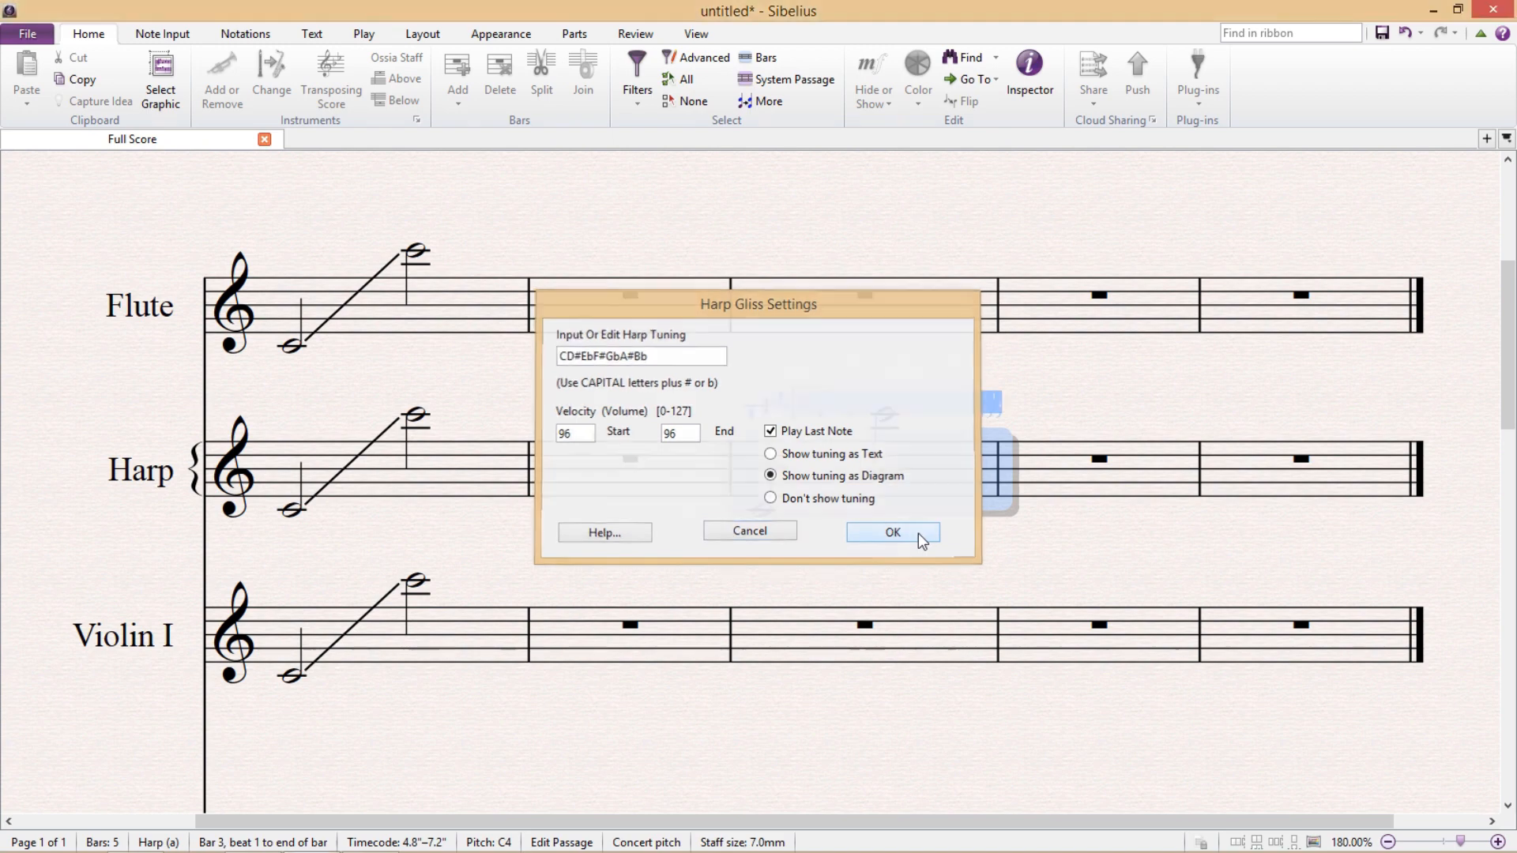
Play back the Harp's bar 3 to hear the plug-in's glissando, and clear the selection.
{"action": "left_click_drag", "start_coordinate": [1203, 420], "coordinate": [1131, 428]}
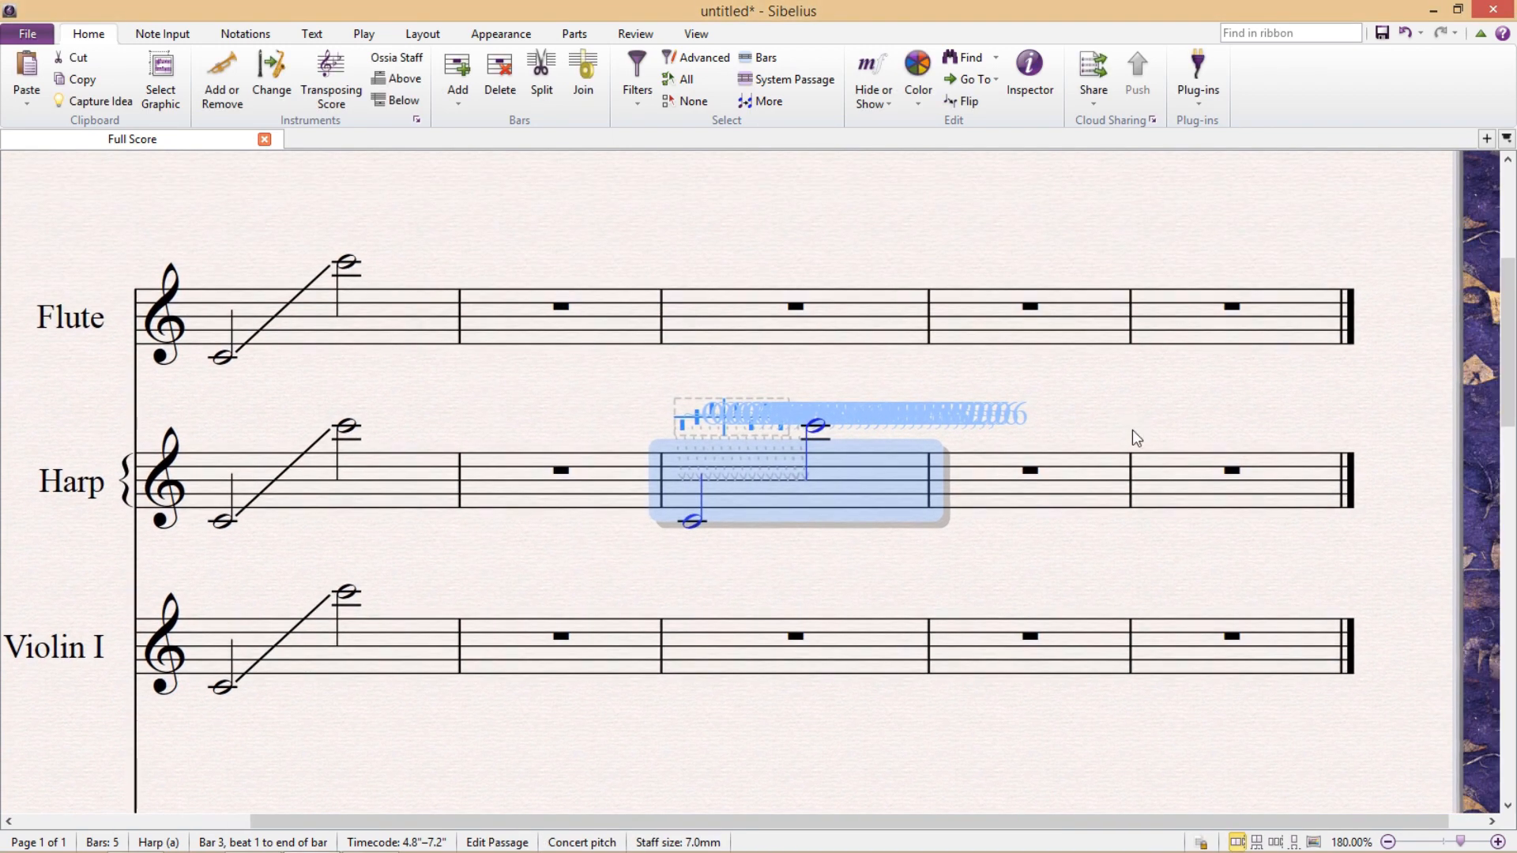
{"action": "left_click", "coordinate": [1122, 431]}
{"action": "left_click", "coordinate": [896, 501]}
{"action": "key", "text": "space"}
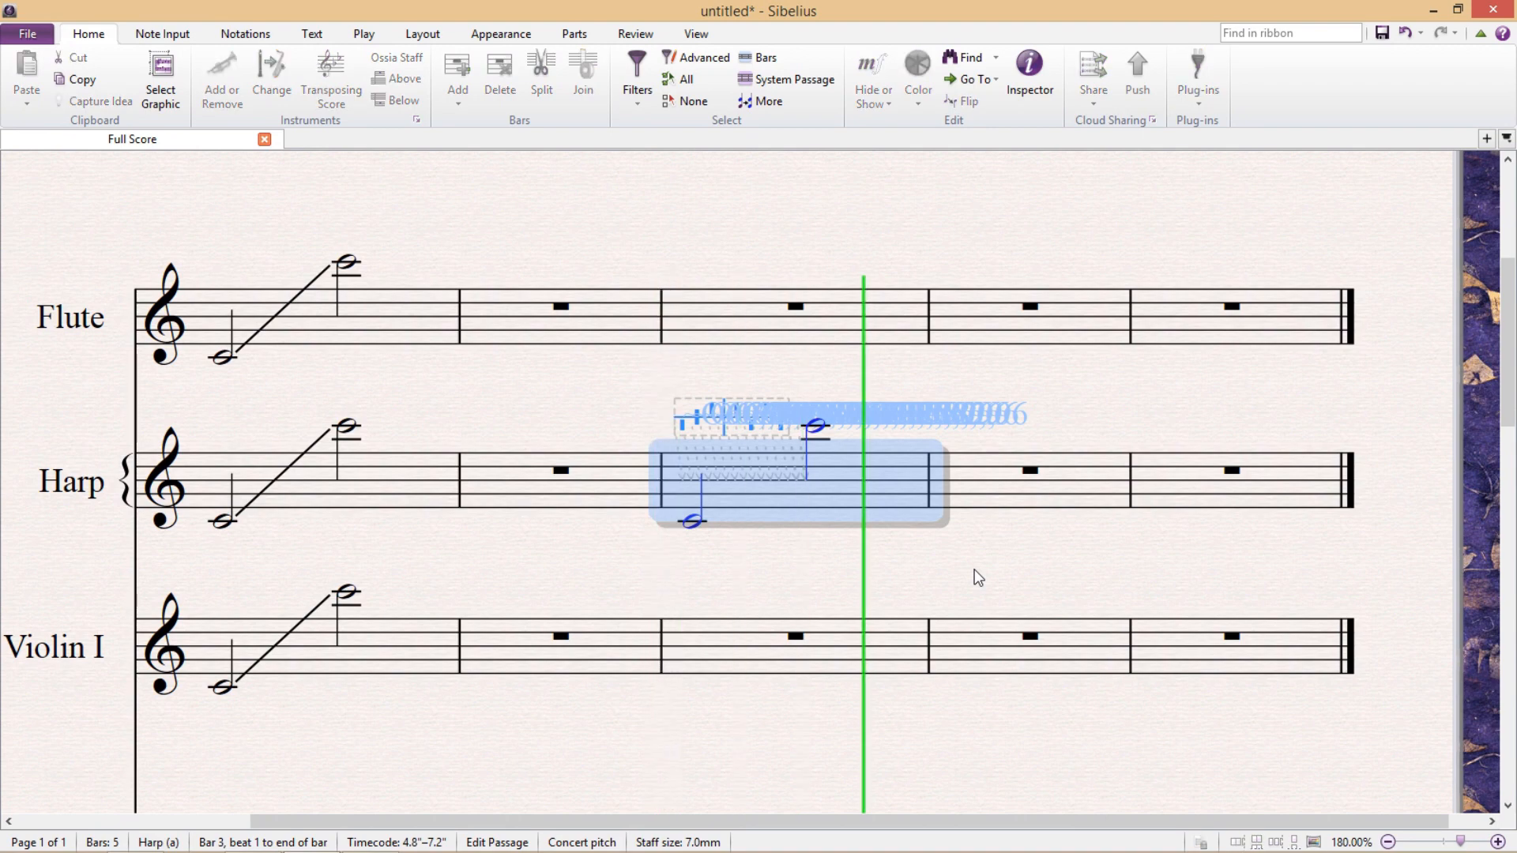
{"action": "key", "text": "Escape"}
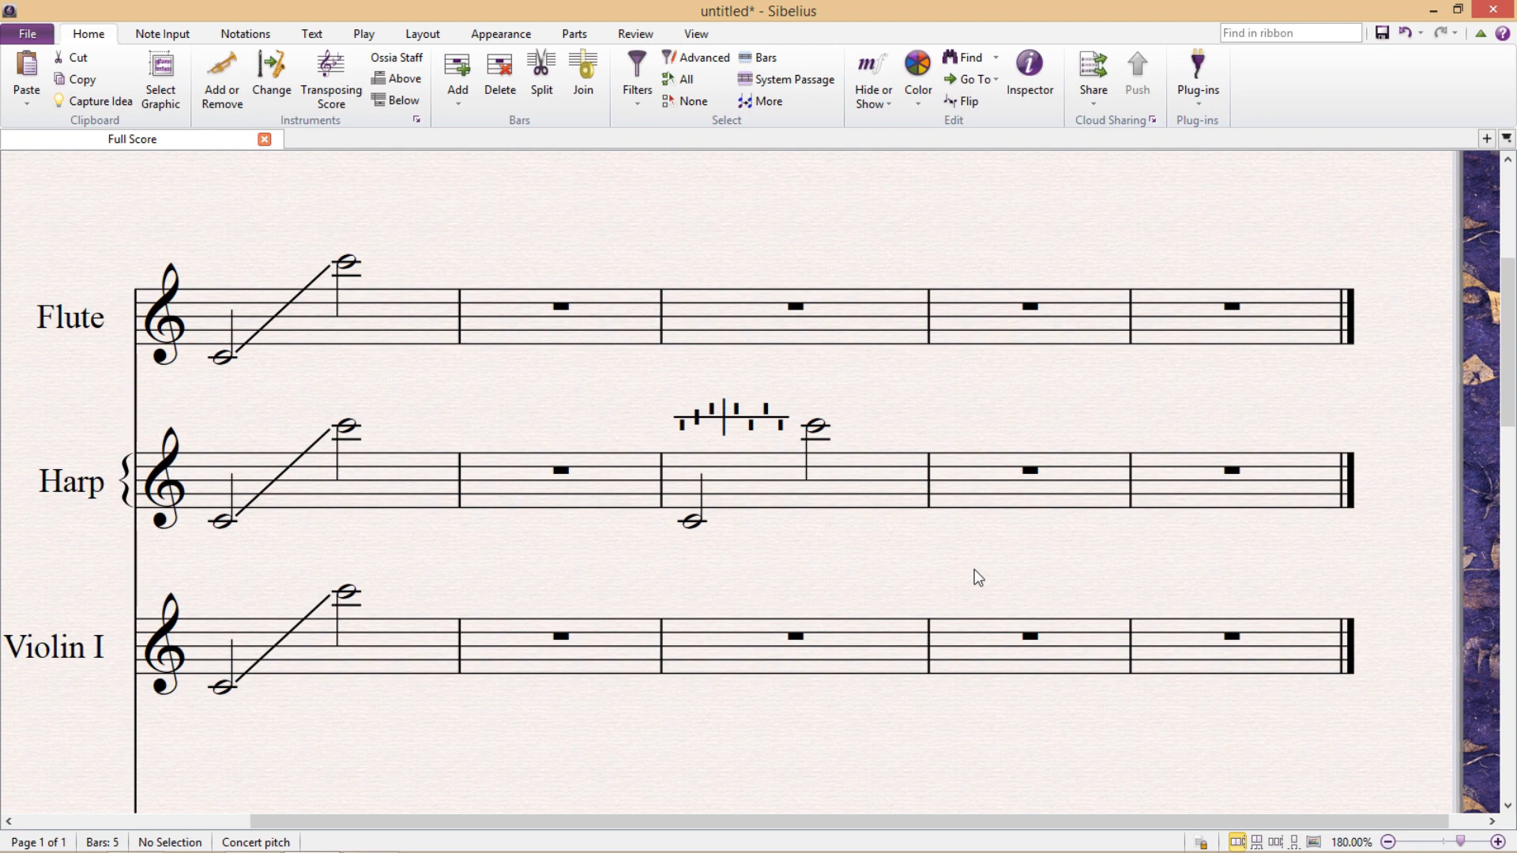